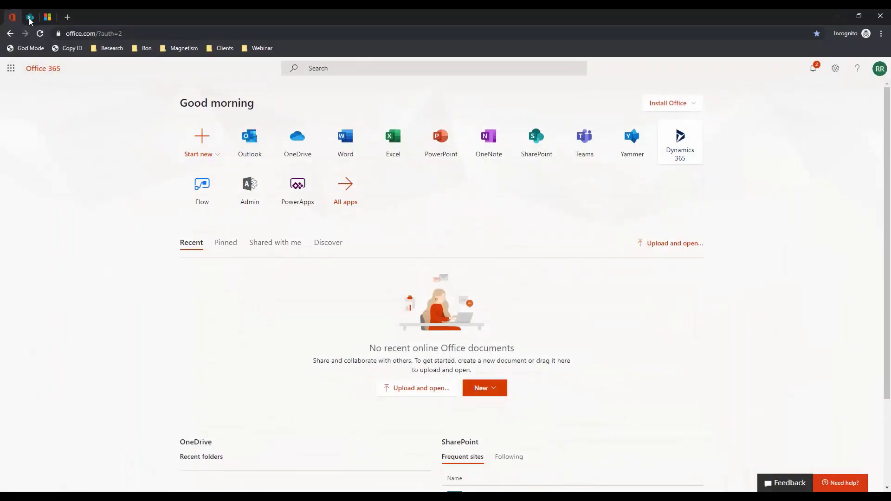
# Review the SharePoint Input folder, the Dynamics 365 active contacts and the Outlook inbox before processing a form.
pyautogui.click(30, 17)
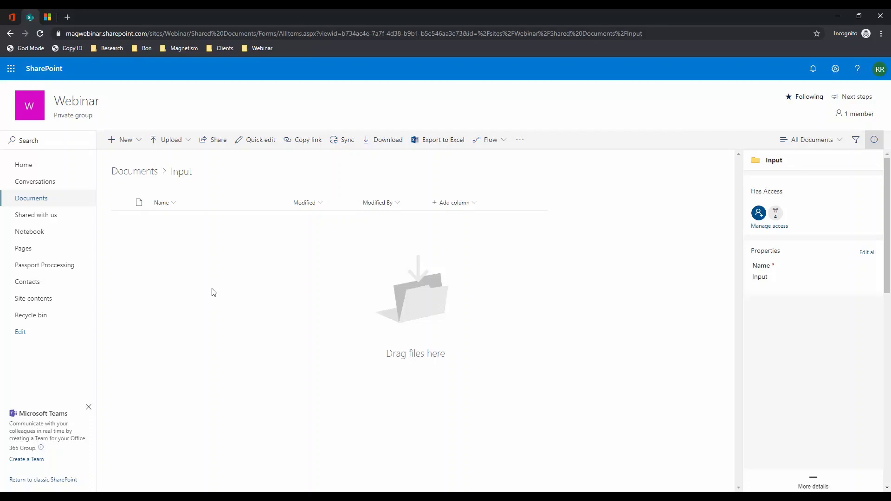
pyautogui.click(48, 17)
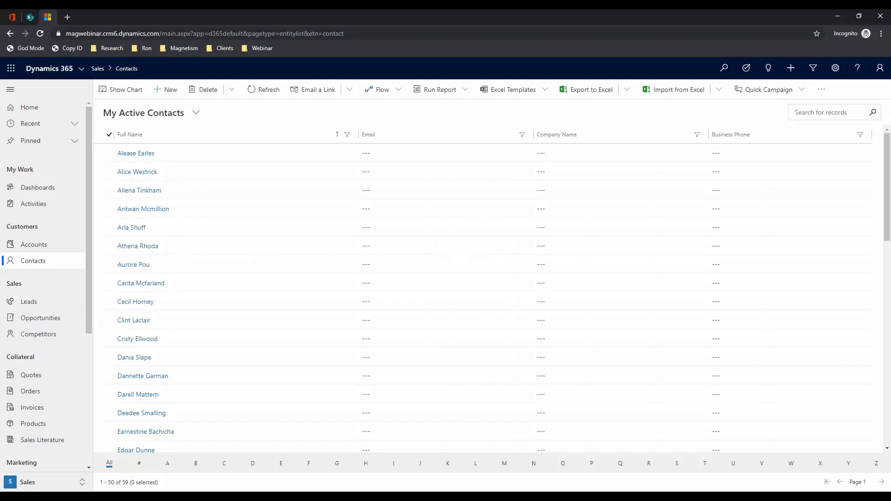
pyautogui.hotkey('alt', 'Tab')
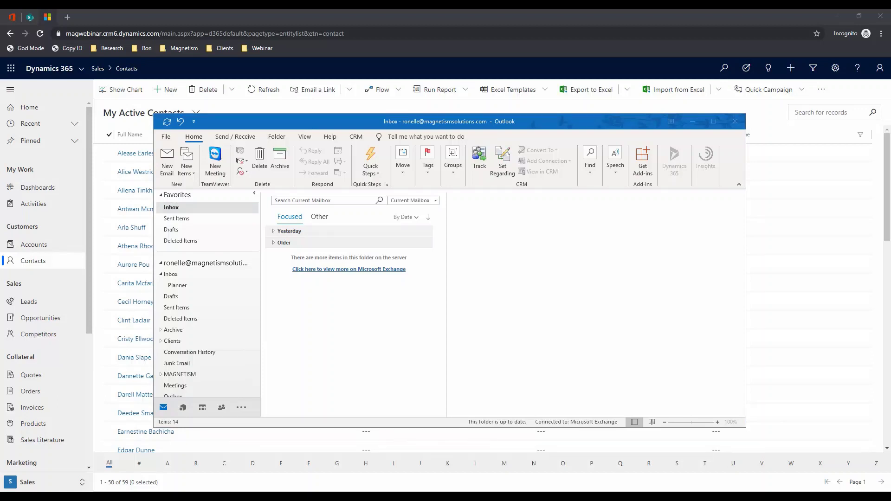
# Upload the first Webinar Referral Form PDF from the local Demo Form folder to the Input folder in SharePoint.
pyautogui.click(30, 18)
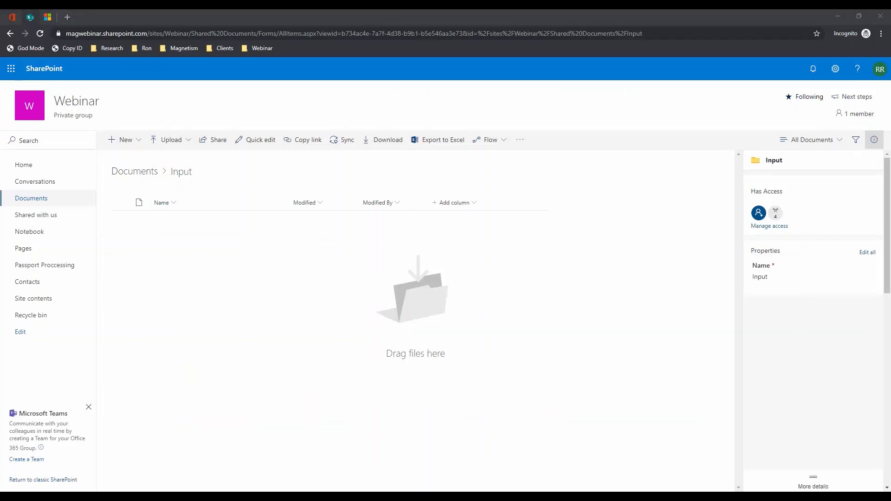
pyautogui.hotkey('alt', 'Tab')
pyautogui.moveTo(265, 107); pyautogui.dragTo(141, 250)
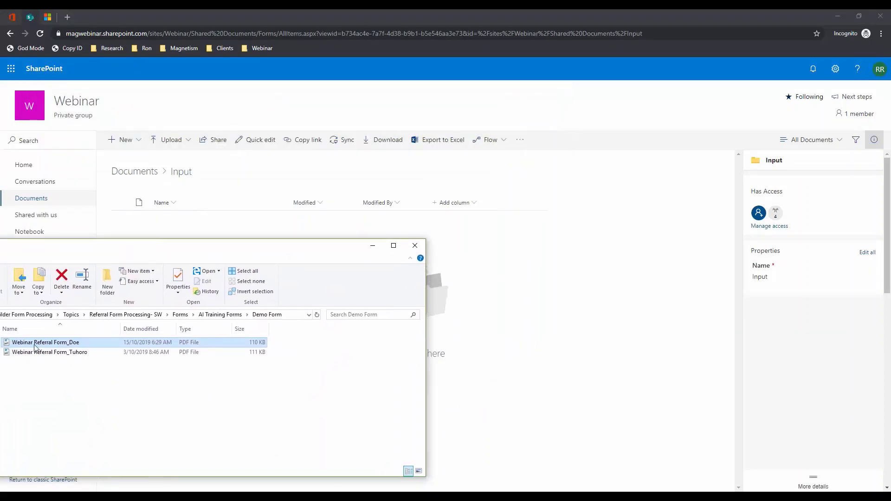
pyautogui.moveTo(54, 346); pyautogui.dragTo(381, 255)
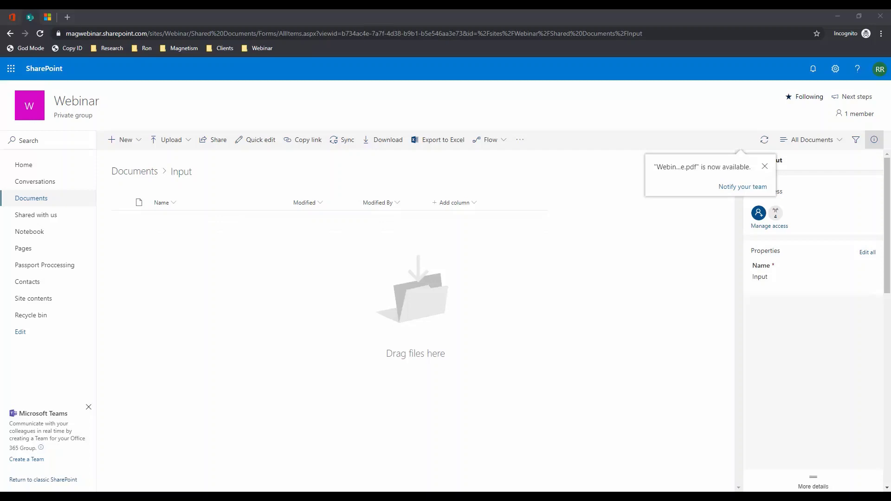
# Switch to Outlook and read the new referral notification email from Microsoft PowerApps and Flow.
pyautogui.hotkey('alt', 'Tab')
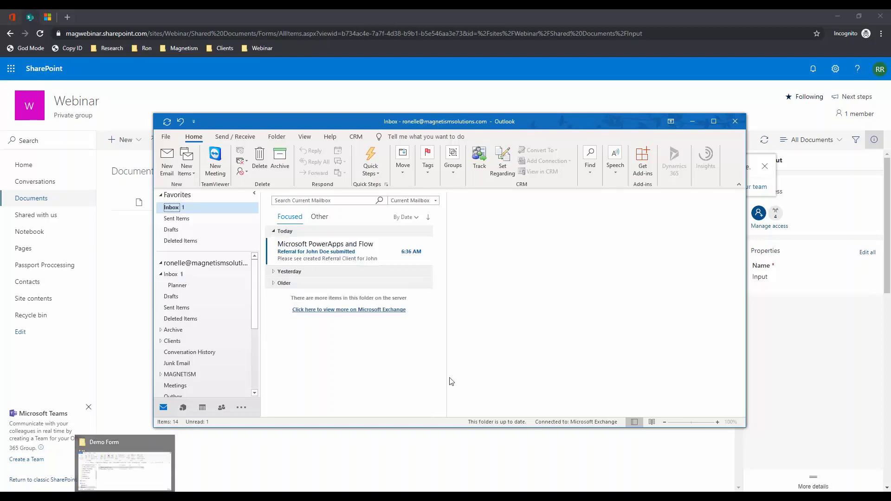
pyautogui.click(374, 251)
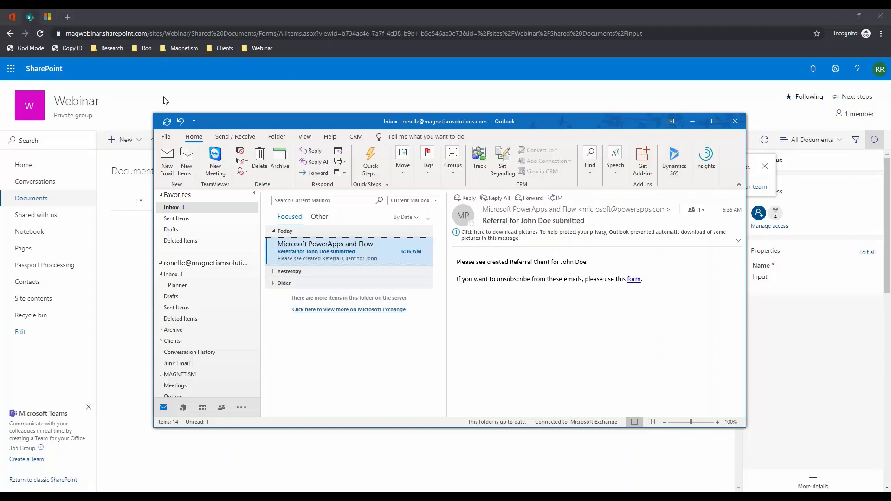
# Search the Dynamics 365 contacts by the referred client's first name and open that client's contact record.
pyautogui.click(48, 17)
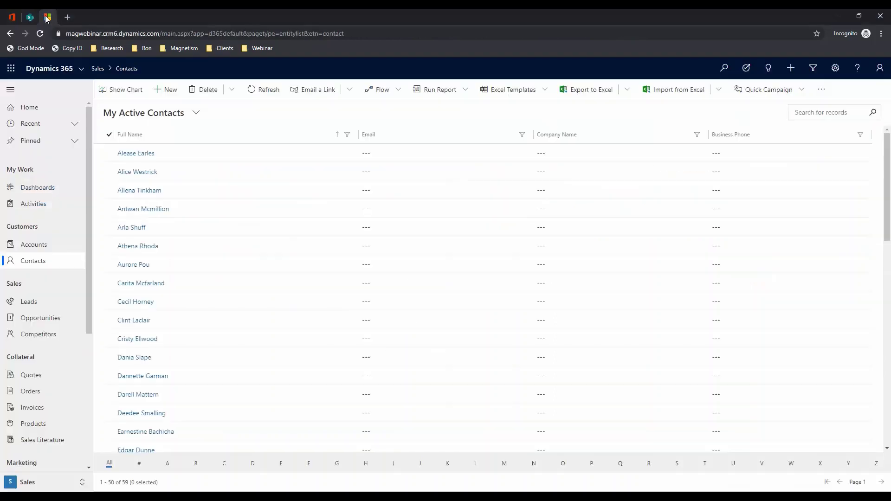
pyautogui.click(816, 112)
pyautogui.write('john')
pyautogui.click(873, 113)
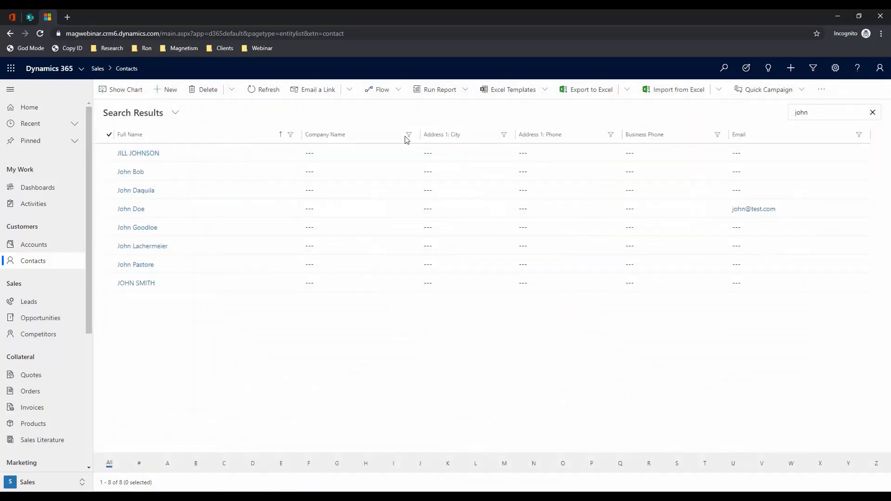
pyautogui.click(138, 210)
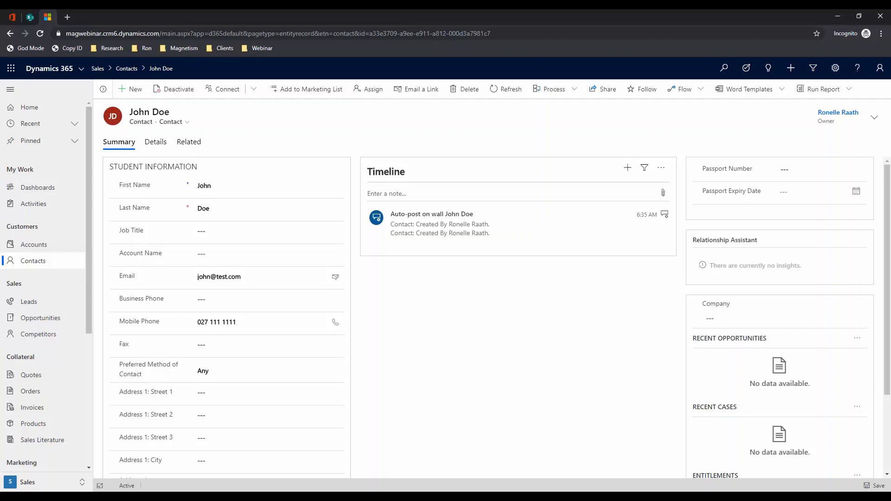
# View the referral form PDF among the contact's related documents, and return to the contact's summary.
pyautogui.click(187, 146)
pyautogui.click(229, 235)
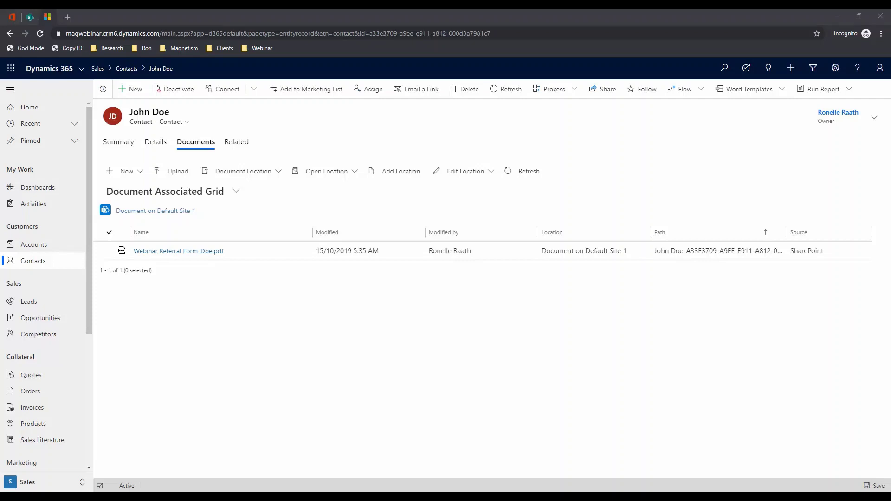
pyautogui.click(204, 253)
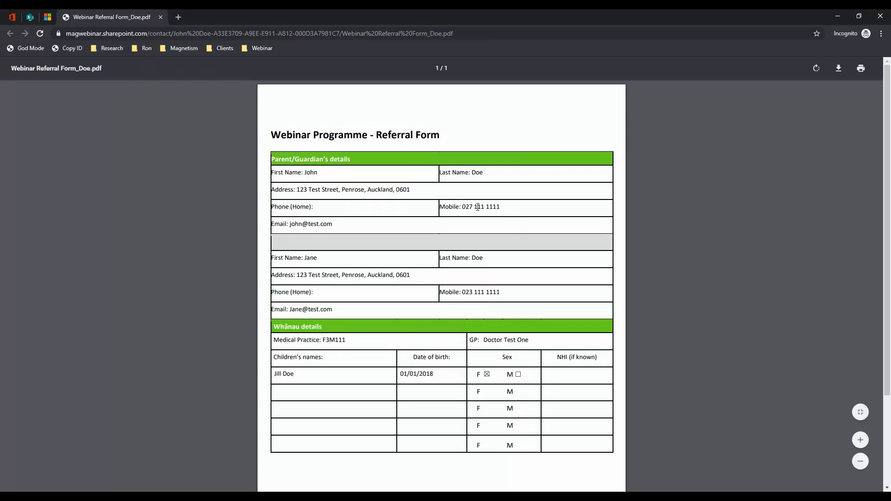
pyautogui.click(27, 20)
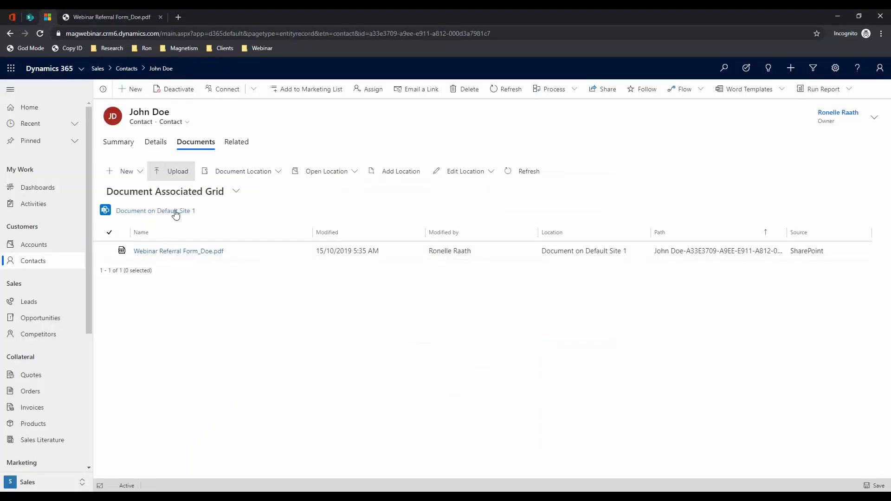
pyautogui.click(128, 146)
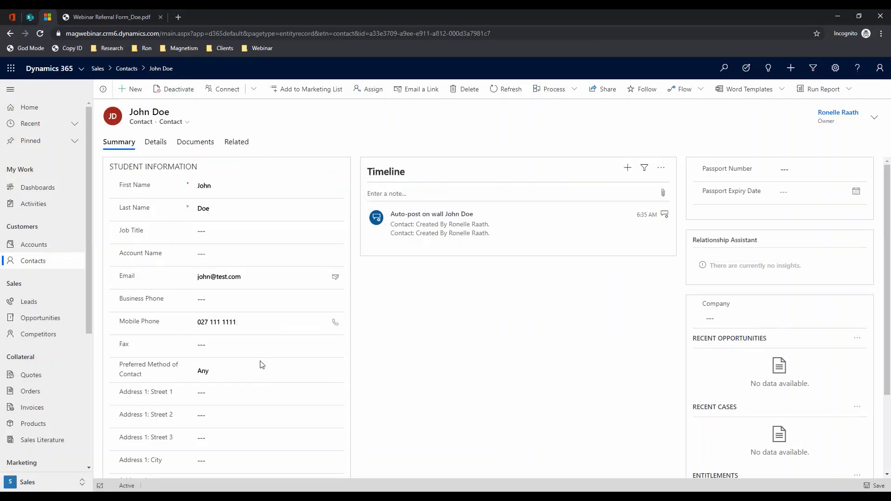
# Switch to PowerApps from the Office 365 home page and open the AI Builder page for building models.
pyautogui.click(13, 19)
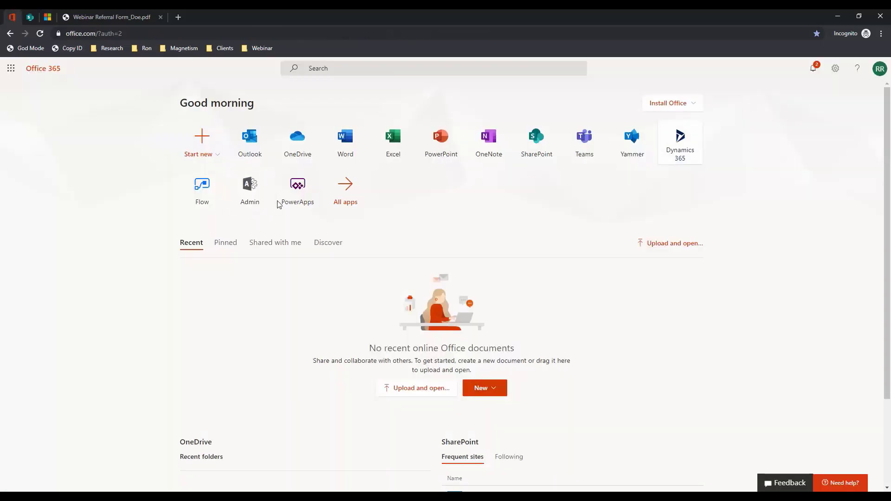
pyautogui.click(300, 195)
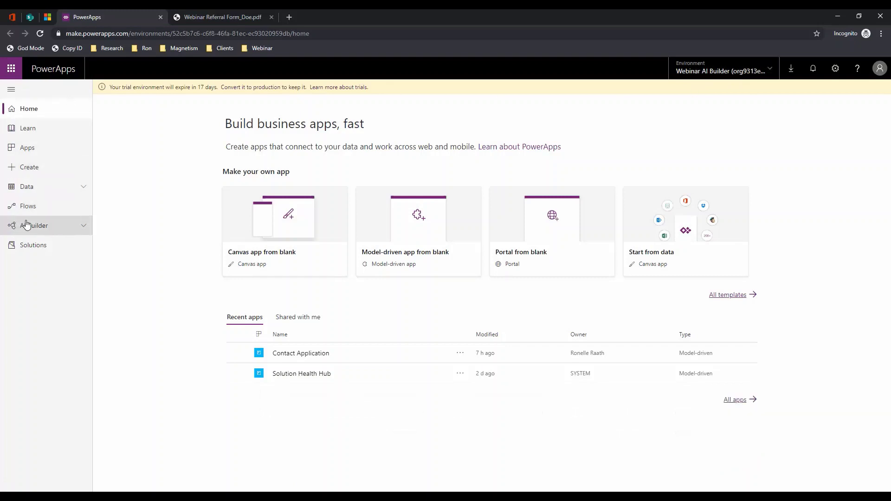
pyautogui.click(74, 226)
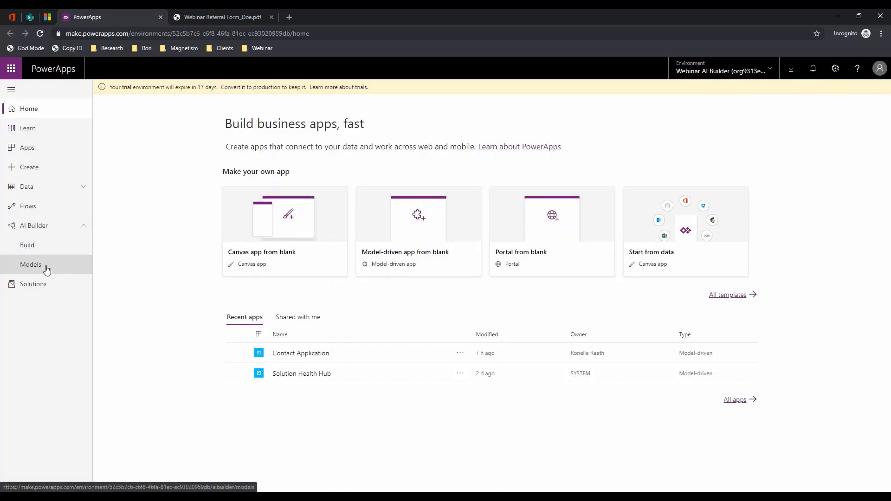
pyautogui.click(38, 246)
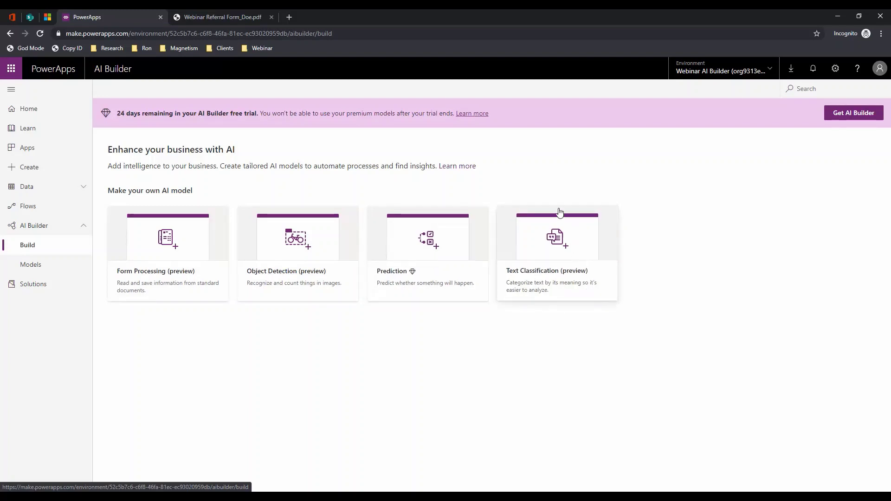
# Create a Form Processing AI model named Webinar Demo.
pyautogui.click(177, 252)
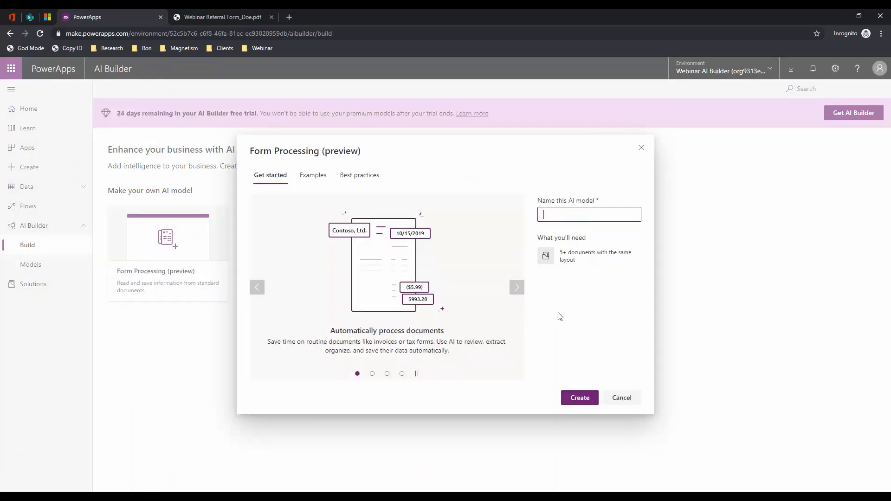
pyautogui.write('WEbinar Test')
pyautogui.press('BackSpace')
pyautogui.press('BackSpace')
pyautogui.press('BackSpace')
pyautogui.press('BackSpace')
pyautogui.press('BackSpace')
pyautogui.press('BackSpace')
pyautogui.press('BackSpace')
pyautogui.press('BackSpace')
pyautogui.press('BackSpace')
pyautogui.press('BackSpace')
pyautogui.press('BackSpace')
pyautogui.press('BackSpace')
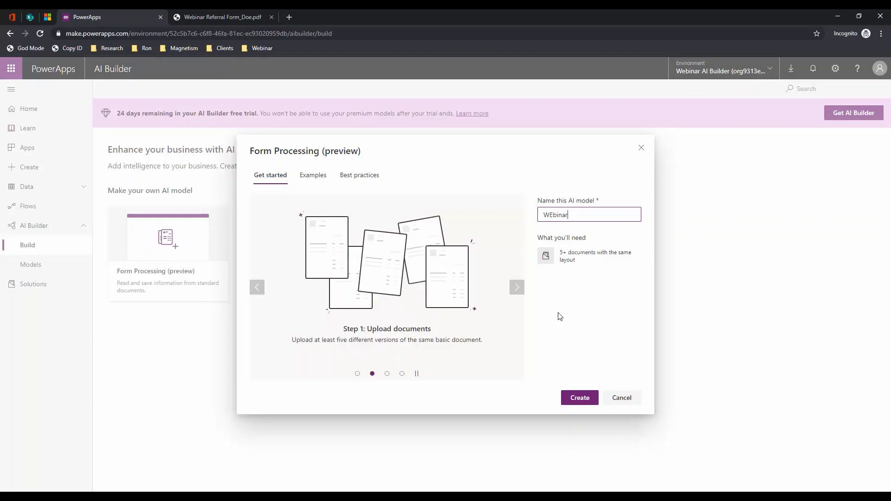
pyautogui.write('Webinar Demo')
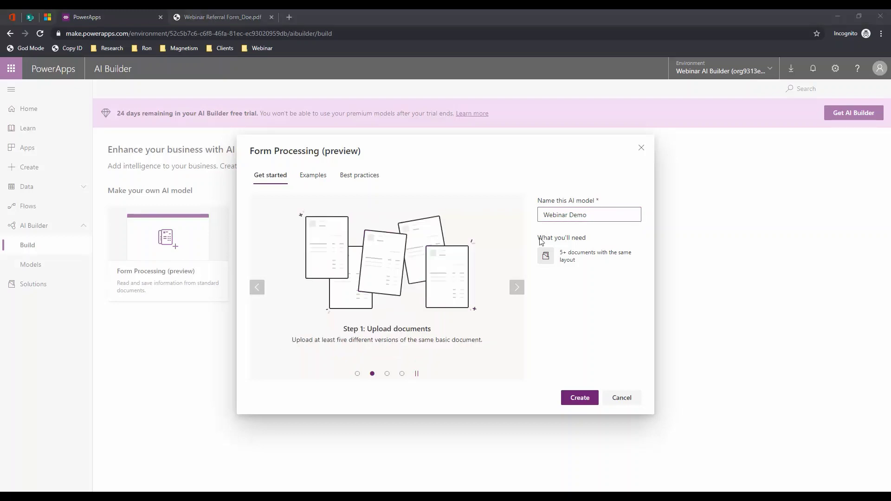
pyautogui.click(581, 398)
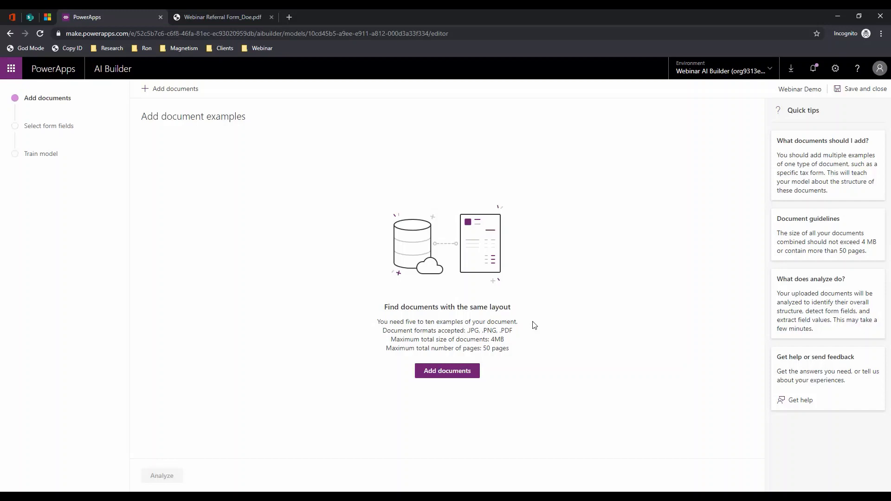
pyautogui.click(451, 374)
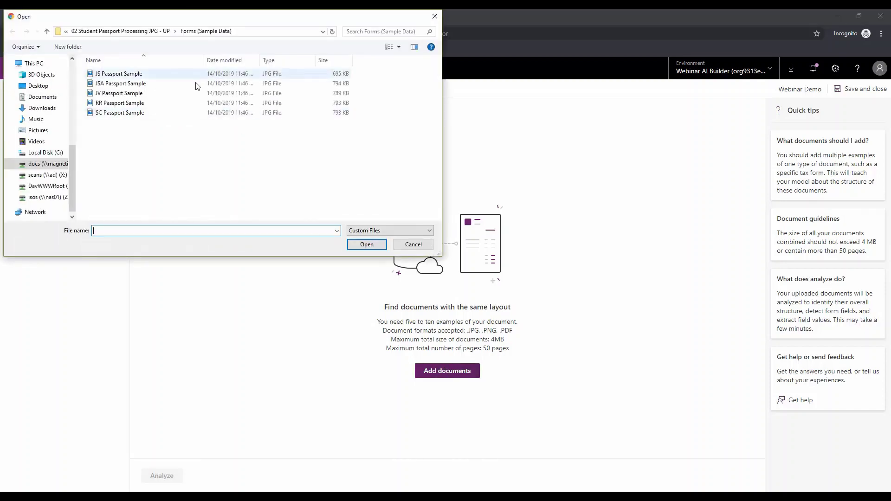
pyautogui.scroll(6, 68, 141)
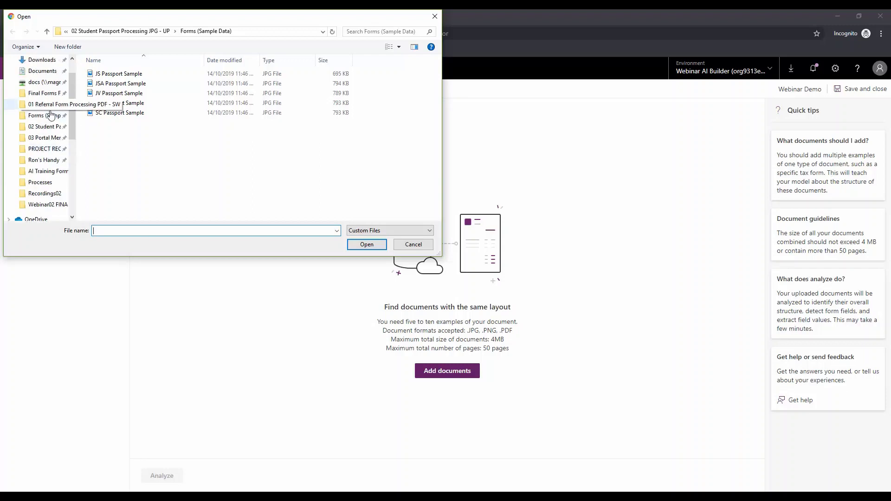
pyautogui.click(414, 244)
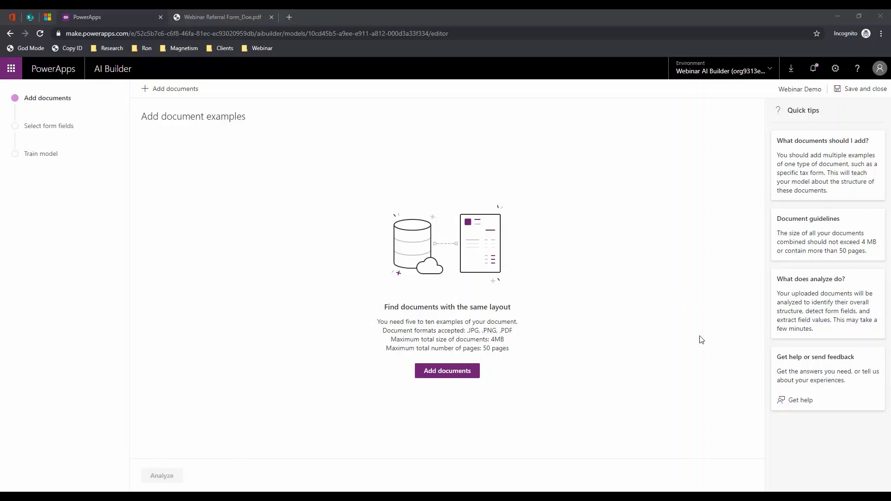
# Upload all six Webinar Referral Form PDFs from the Final Forms For Processing folder as example documents and analyze them.
pyautogui.click(453, 369)
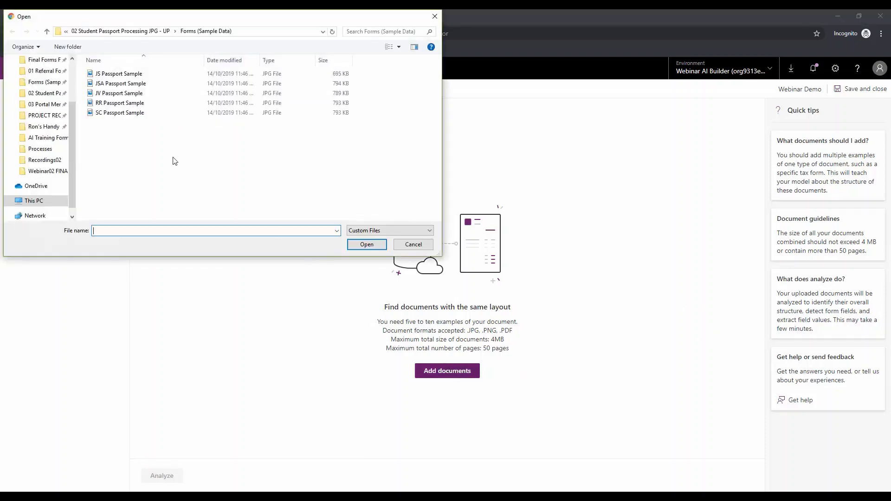
pyautogui.scroll(3, 21, 122)
pyautogui.scroll(-4, 22, 121)
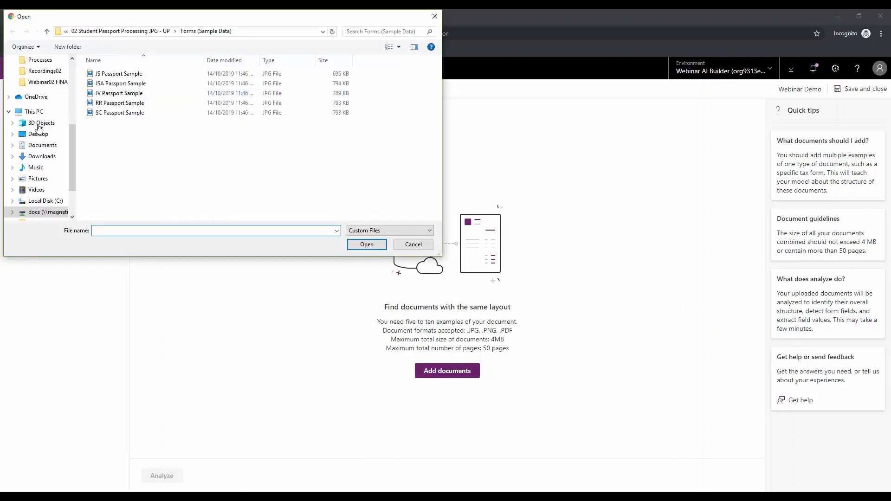
pyautogui.click(30, 121)
pyautogui.scroll(2, 40, 122)
pyautogui.scroll(2, 39, 122)
pyautogui.click(40, 104)
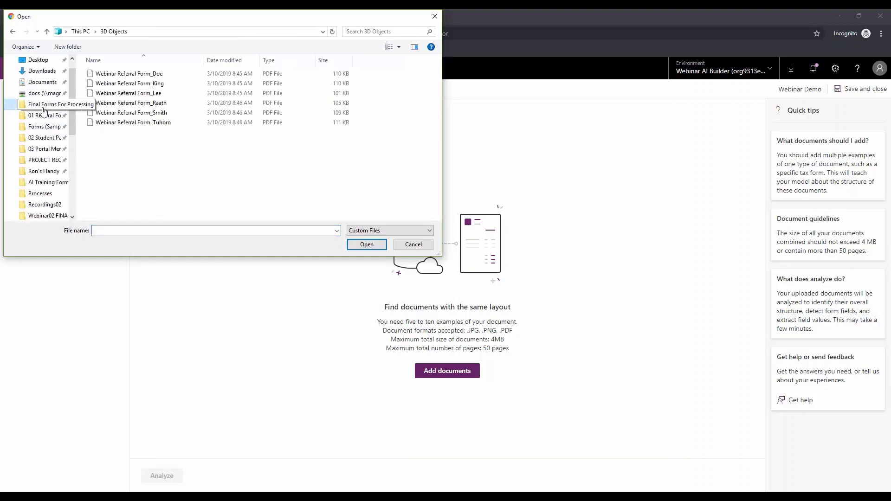
pyautogui.moveTo(166, 151); pyautogui.dragTo(146, 67)
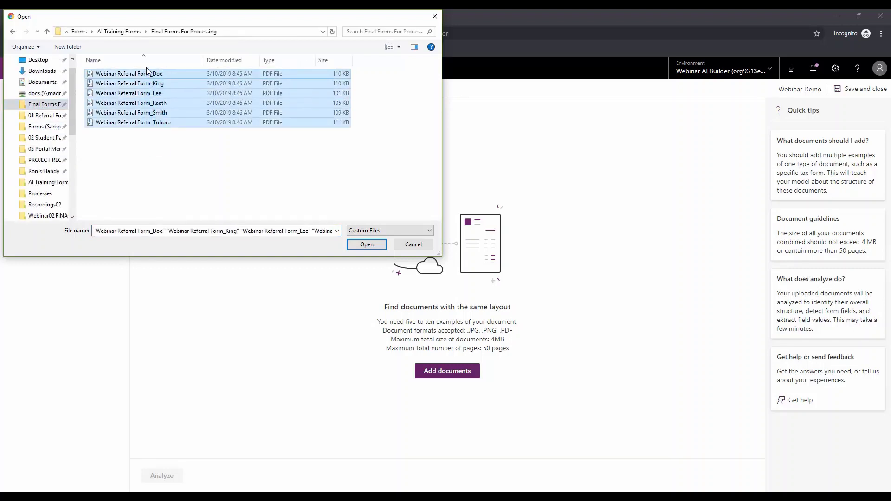
pyautogui.click(367, 245)
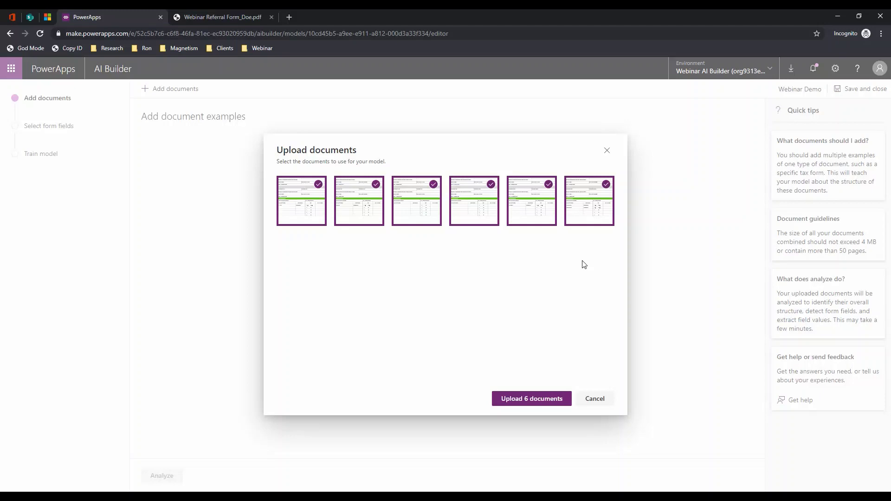
pyautogui.click(539, 401)
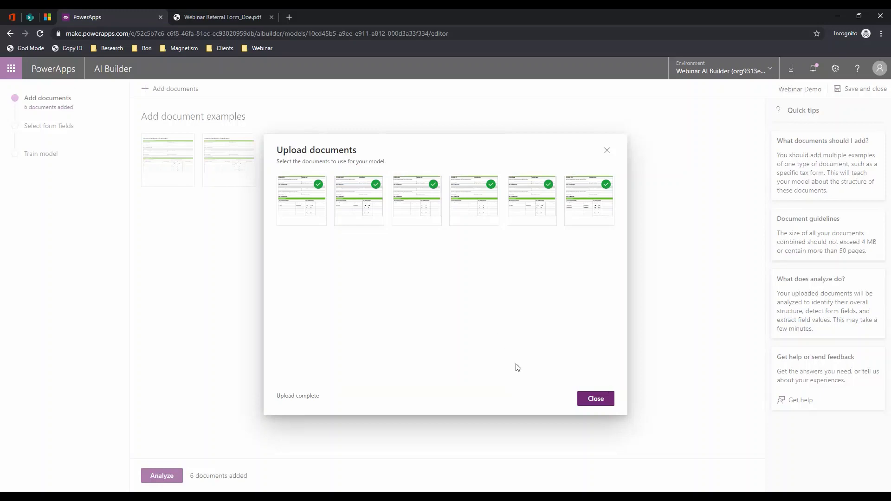
pyautogui.click(599, 399)
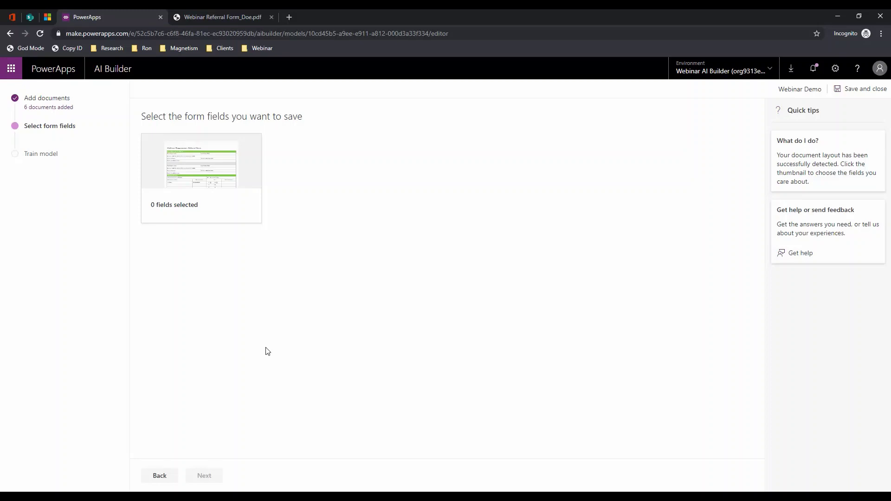
# Open the analyzed referral form and select all of its detected form fields for the model.
pyautogui.click(227, 186)
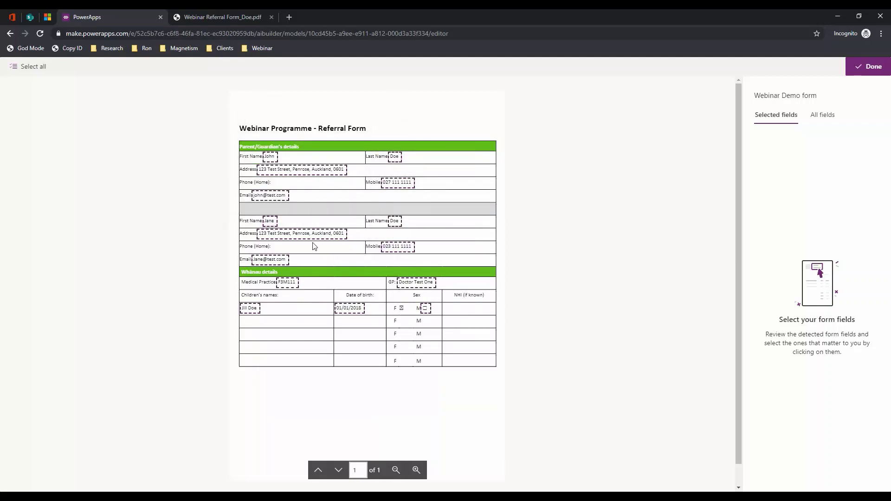
pyautogui.click(38, 67)
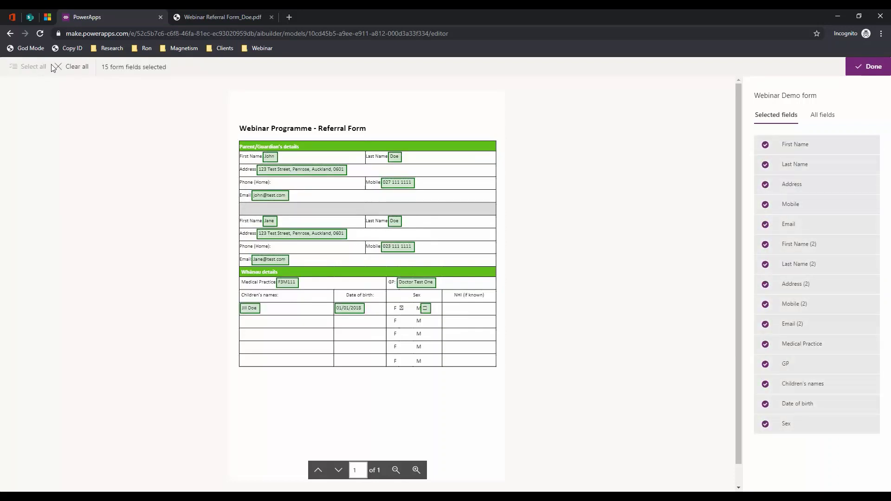
# Clear the full field selection, select only the first parent's First Name, Last Name, Mobile and Email, and finish the field selection.
pyautogui.click(77, 67)
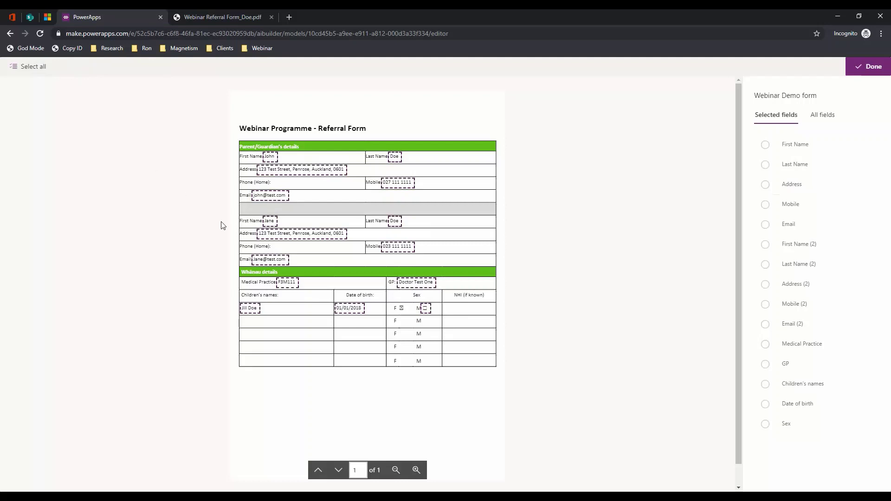
pyautogui.moveTo(270, 195)
pyautogui.click(271, 158)
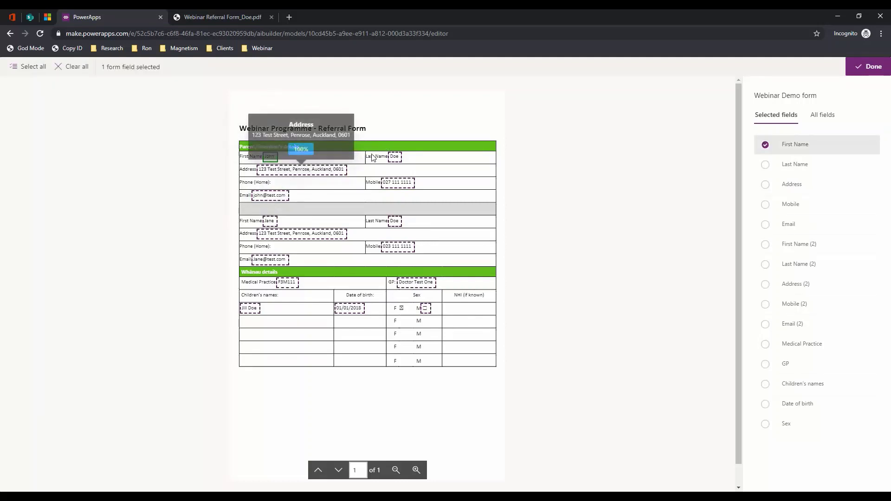
pyautogui.click(395, 159)
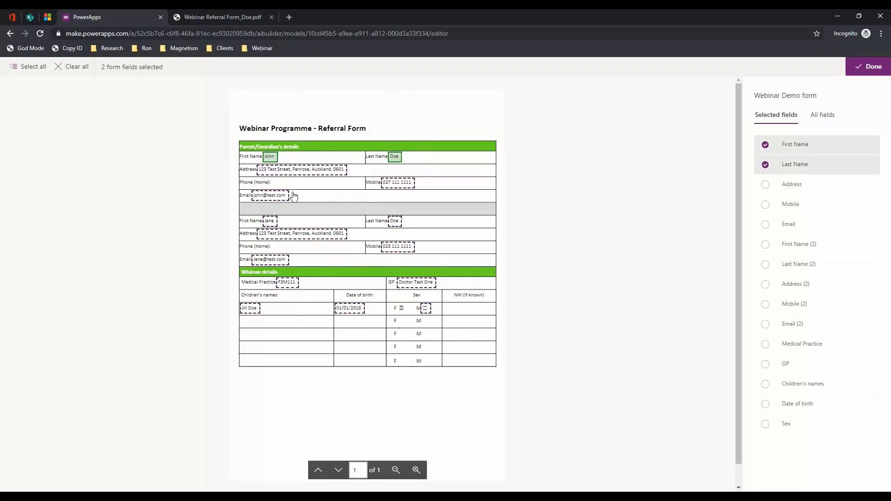
pyautogui.click(398, 182)
pyautogui.click(274, 196)
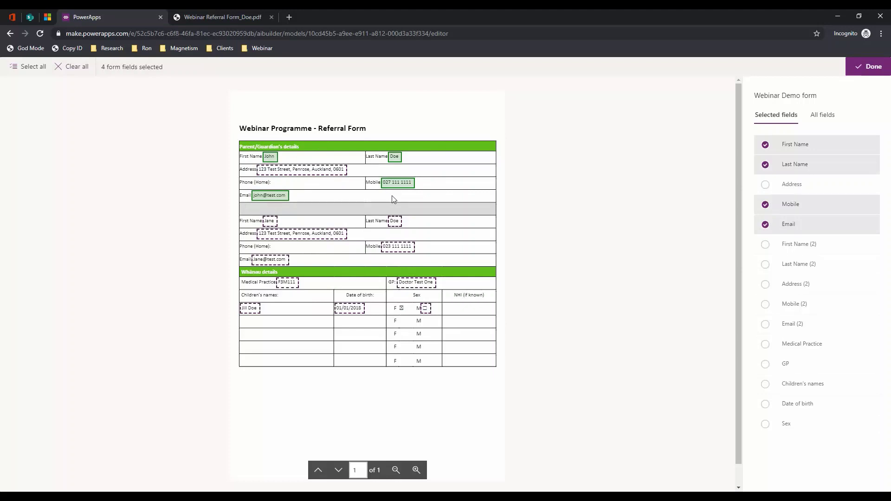
pyautogui.click(869, 145)
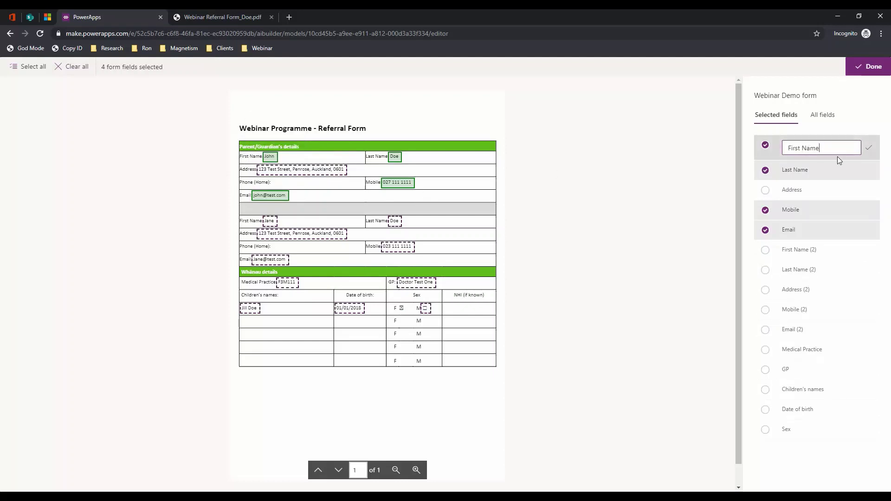
pyautogui.click(871, 153)
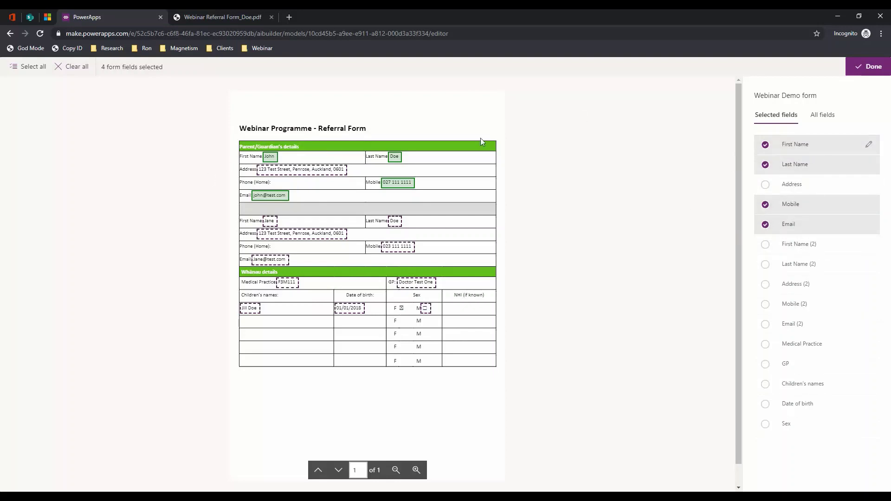
pyautogui.click(867, 67)
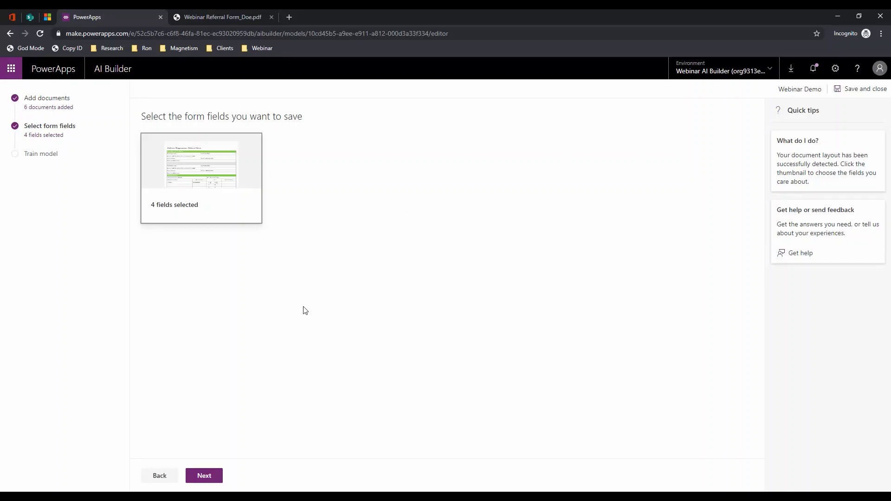
# Train the model on the selected form fields and go to its details page.
pyautogui.click(204, 475)
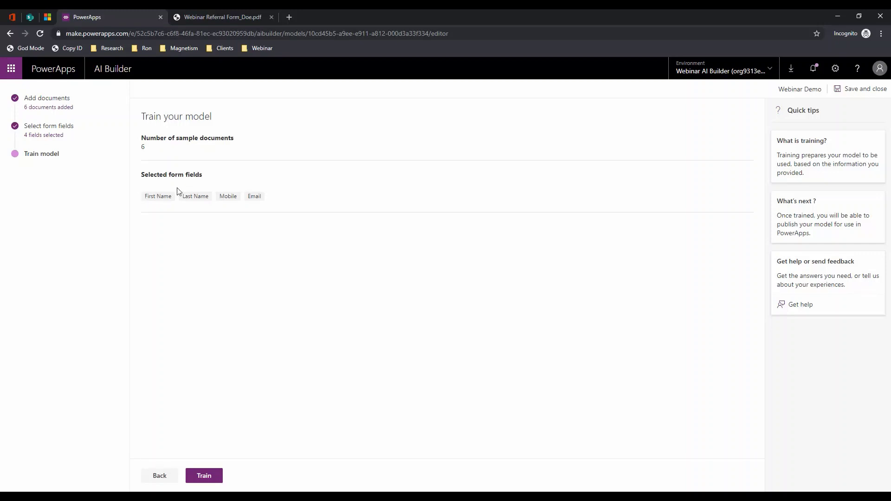
pyautogui.click(217, 476)
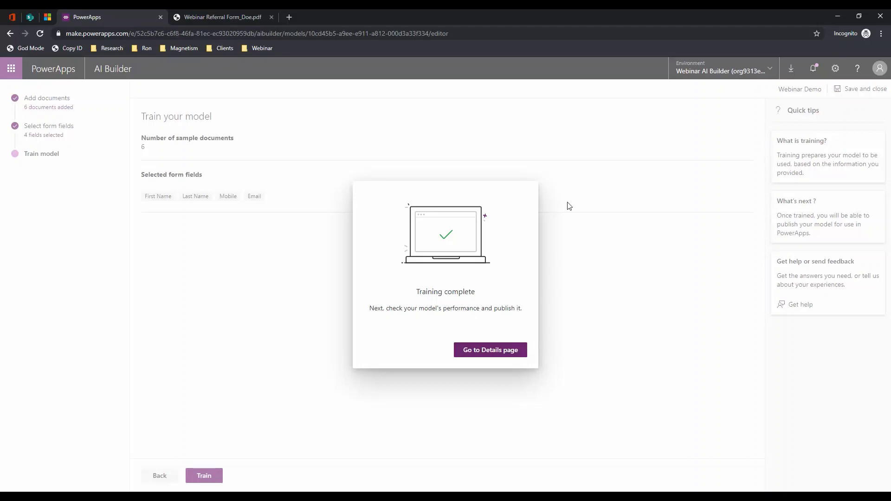
pyautogui.click(493, 355)
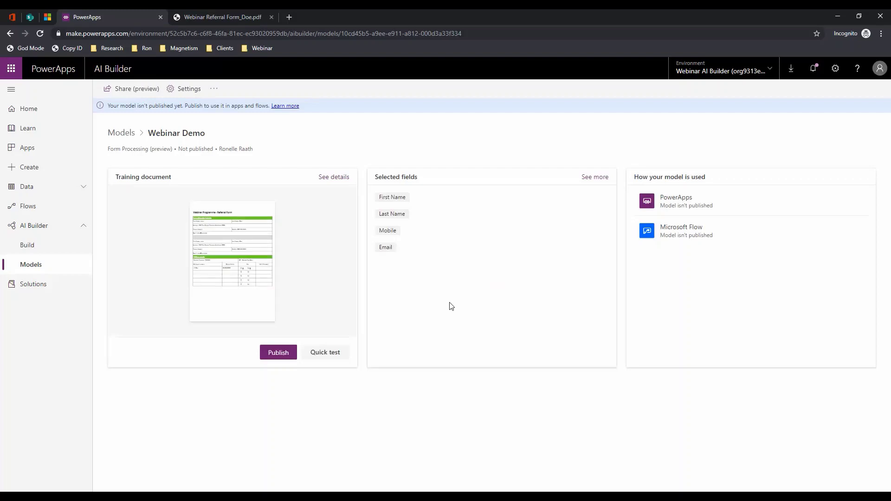
# Review the training document used for the Webinar Demo model and close its preview.
pyautogui.moveTo(181, 240)
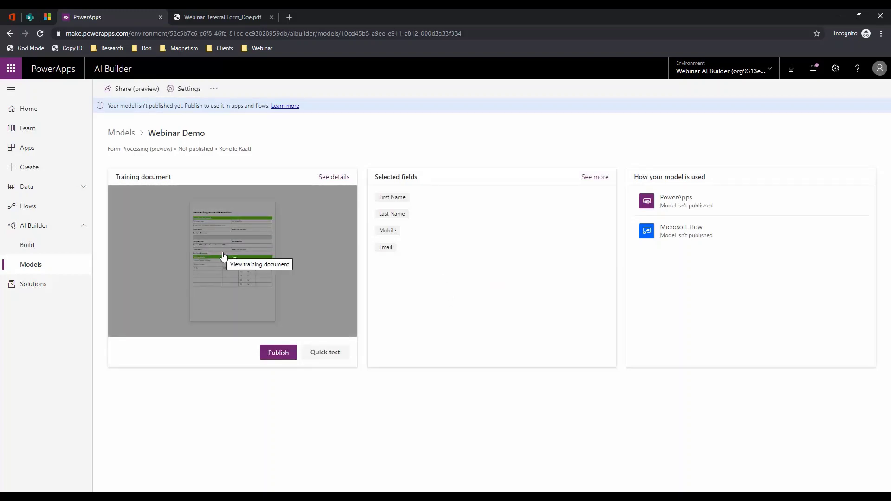
pyautogui.click(233, 261)
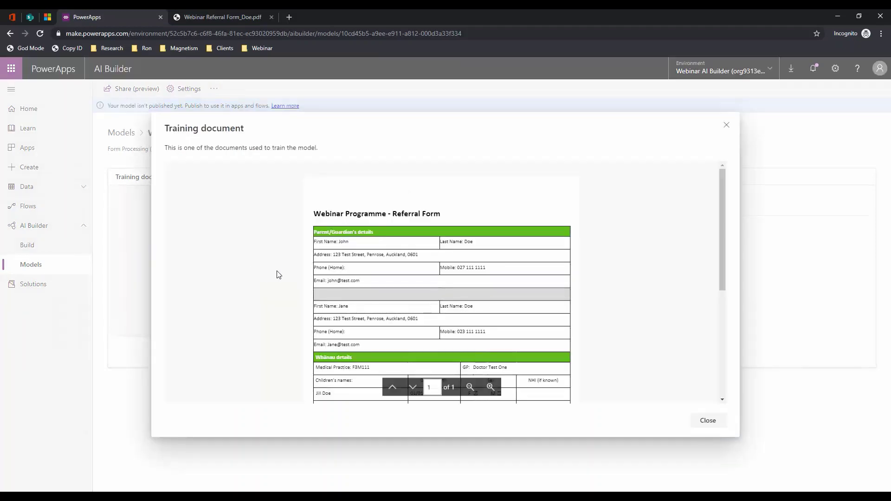
pyautogui.scroll(-5, 448, 267)
pyautogui.scroll(5, 441, 265)
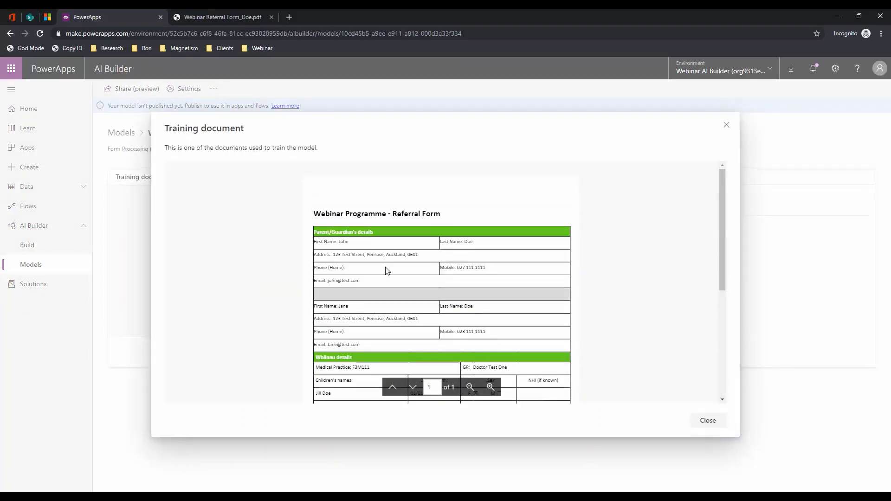
pyautogui.click(727, 126)
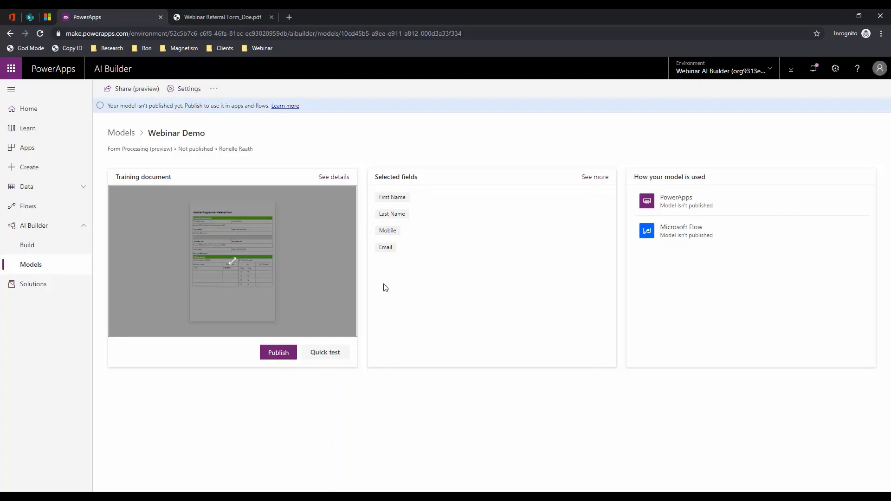
# Publish the Webinar Demo model and run a quick test on it with another referral form document.
pyautogui.click(279, 356)
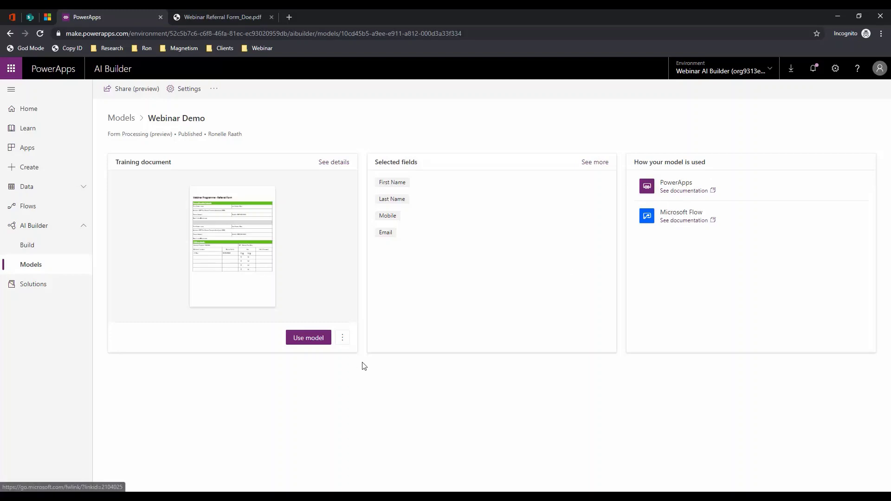
pyautogui.click(343, 338)
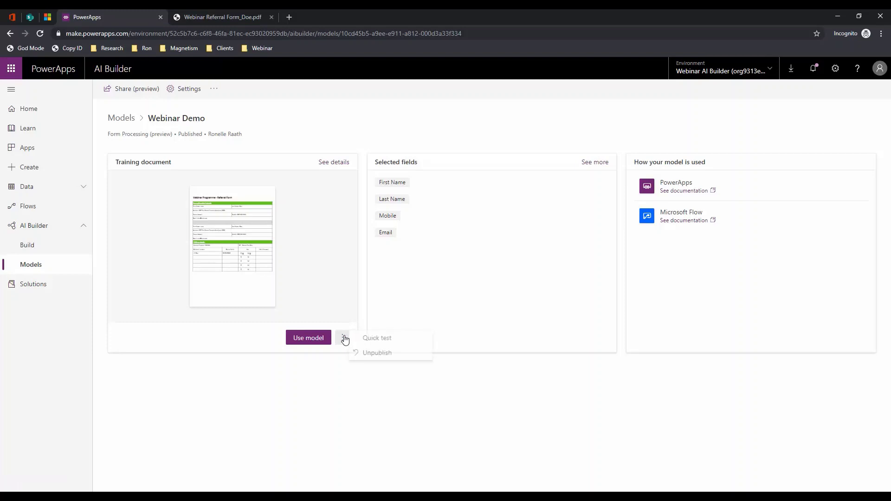
pyautogui.click(391, 339)
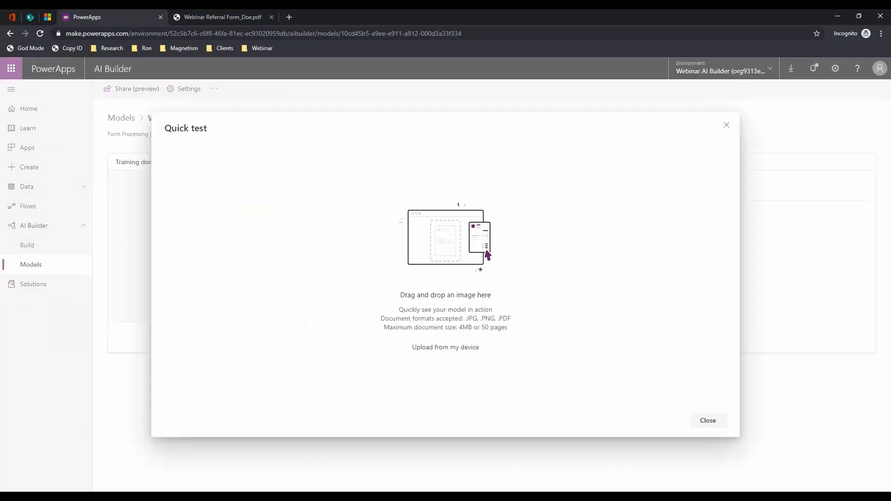
pyautogui.hotkey('alt', 'Tab')
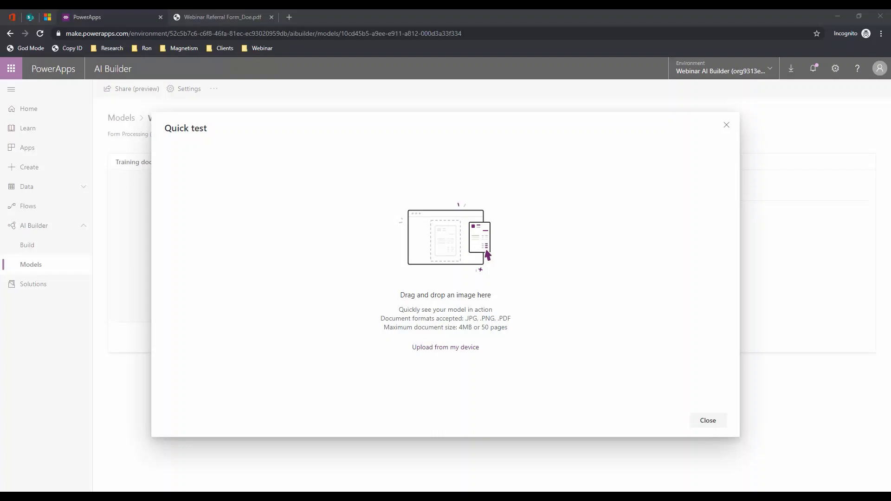
pyautogui.moveTo(57, 240); pyautogui.dragTo(483, 257)
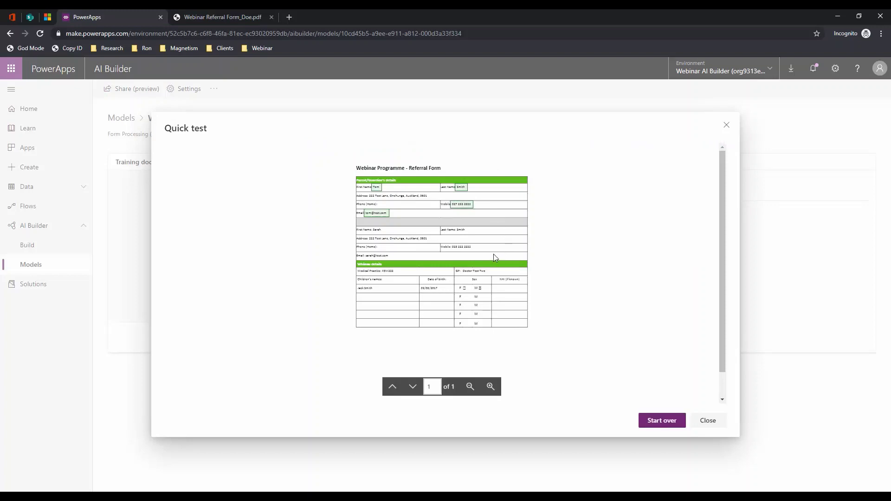
# Enlarge the tested form, check the confidence of the detected name, mobile and email fields, and close the quick test.
pyautogui.click(491, 386)
pyautogui.moveTo(302, 239)
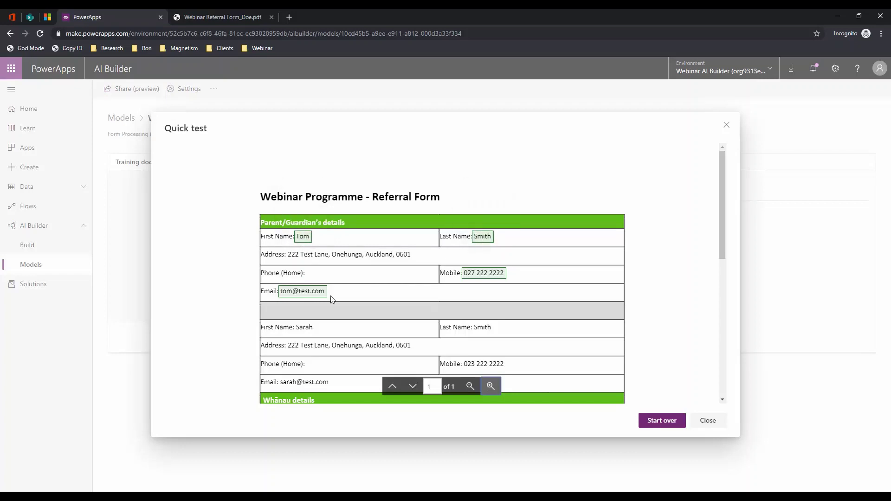
pyautogui.moveTo(300, 298)
pyautogui.moveTo(493, 278)
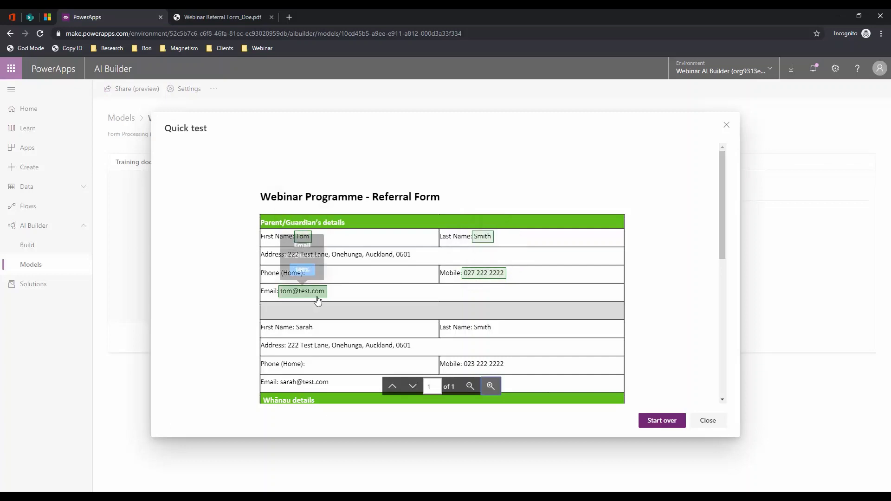
pyautogui.moveTo(483, 244)
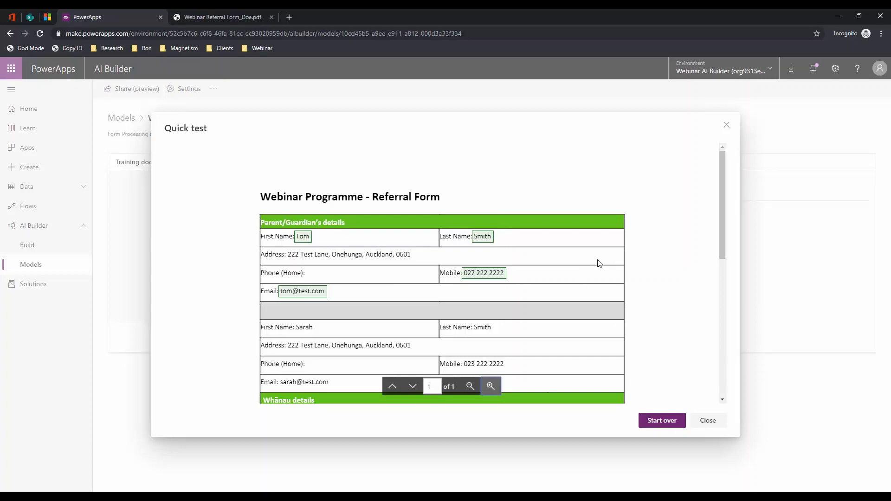
pyautogui.click(708, 420)
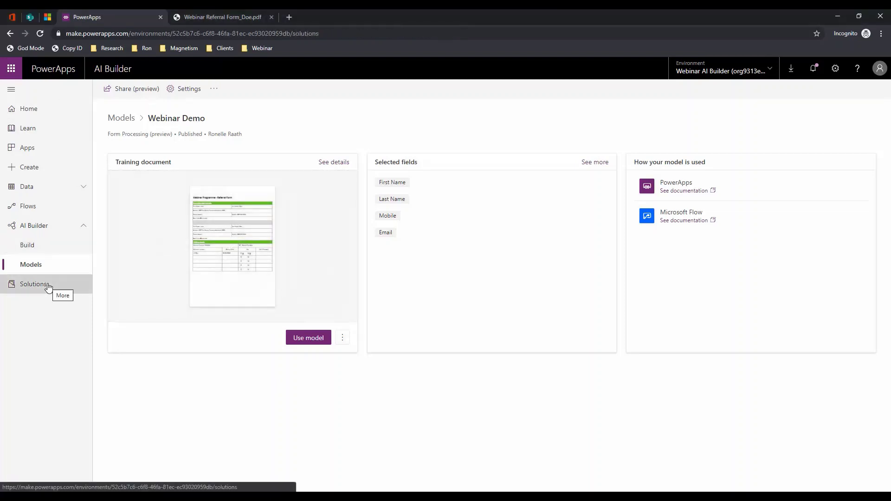
# Open the Webinar Form Processor 01 Solution and open its Webinar Form Processor Flow for editing.
pyautogui.click(46, 287)
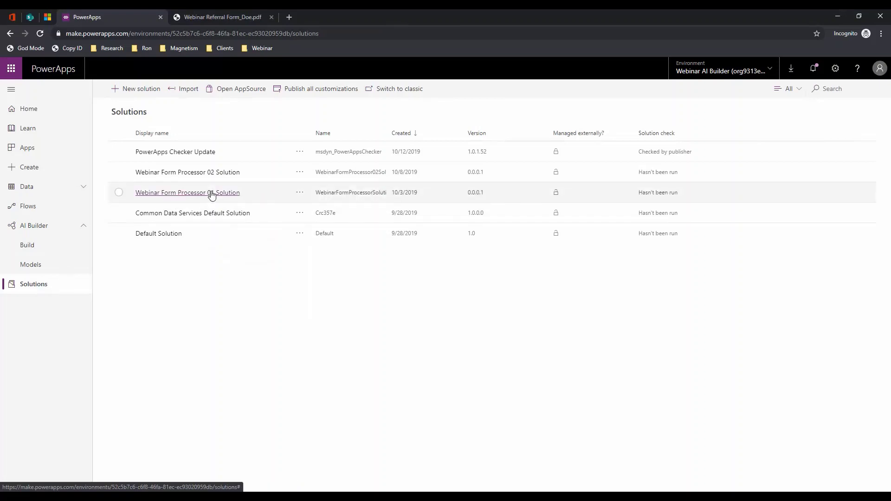
pyautogui.click(211, 192)
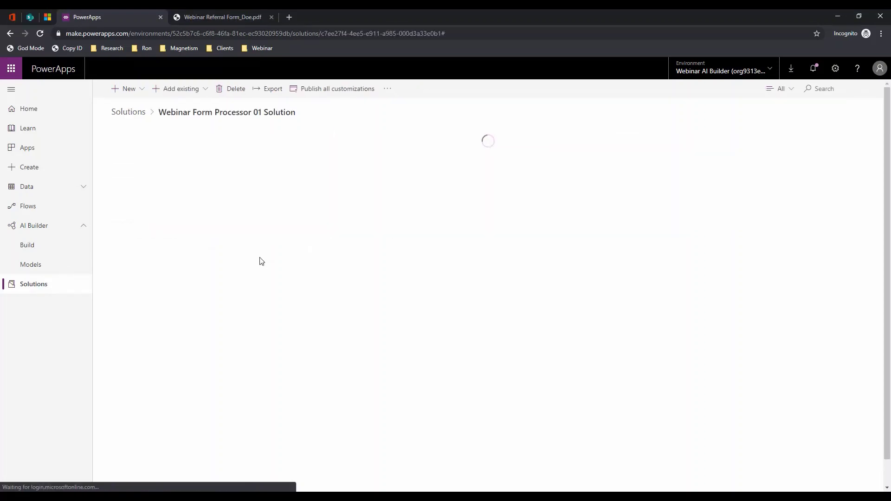
pyautogui.click(186, 158)
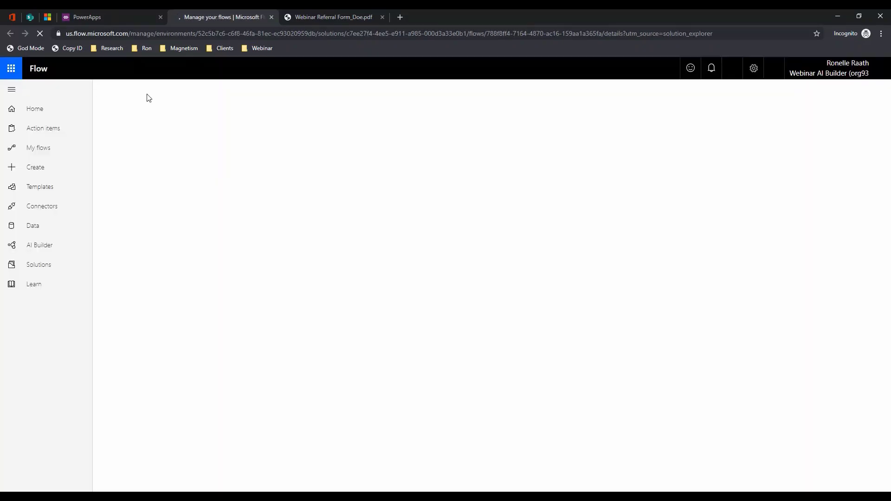
pyautogui.click(131, 93)
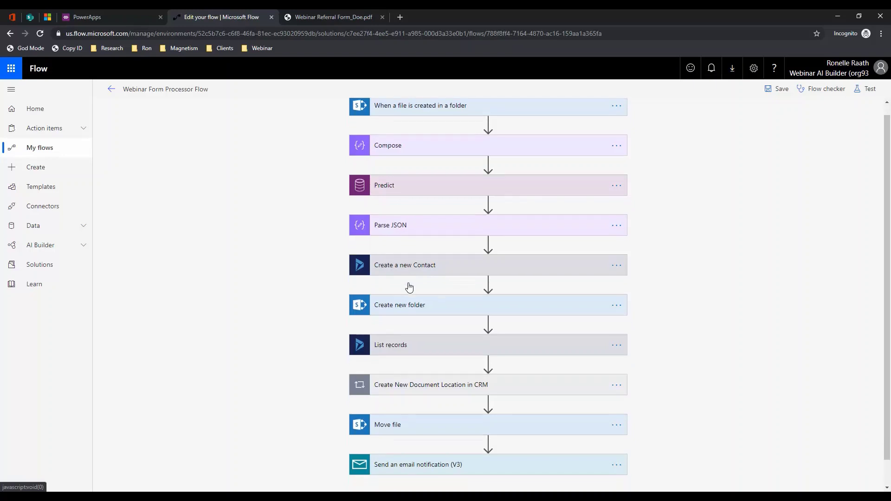
# Examine the flow's List records action, including its advanced options and filter query, and collapse it again.
pyautogui.scroll(-1, 408, 288)
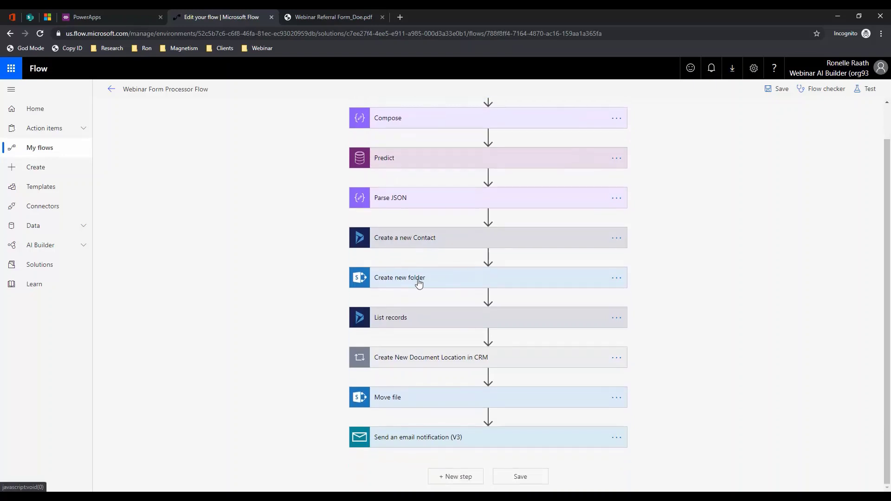
pyautogui.click(420, 322)
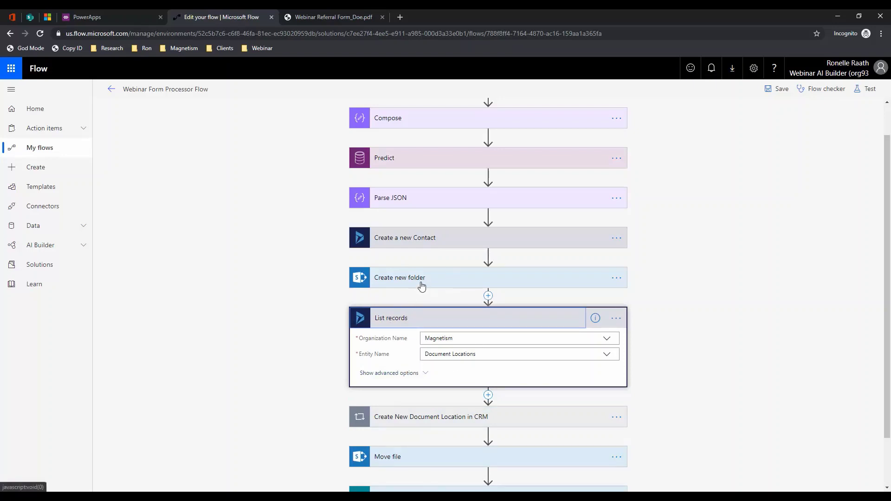
pyautogui.click(433, 319)
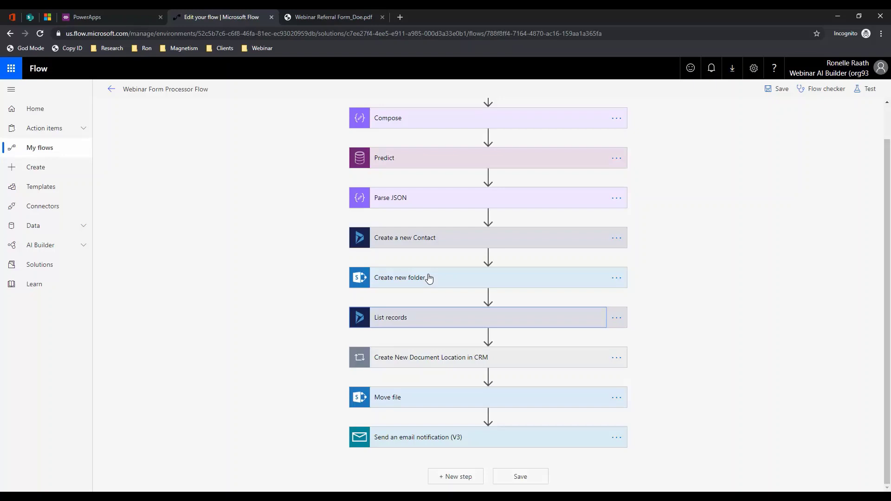
pyautogui.click(439, 319)
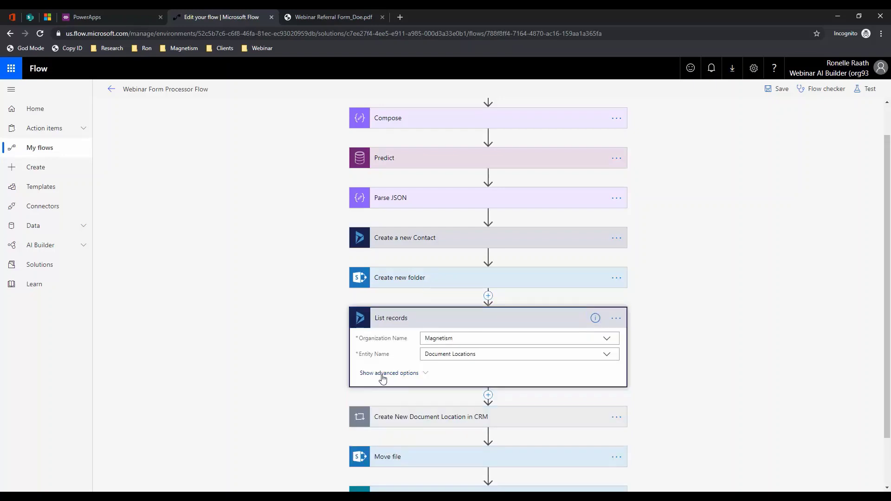
pyautogui.click(382, 374)
pyautogui.scroll(-1, 382, 381)
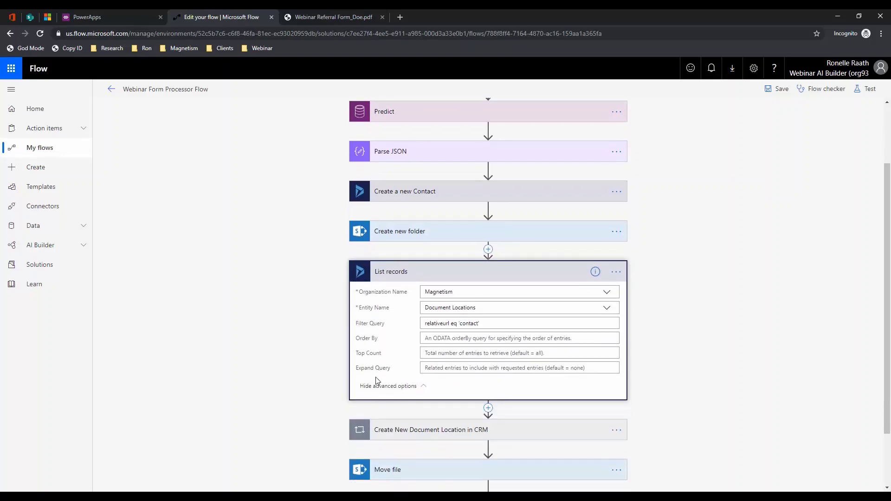
pyautogui.click(388, 387)
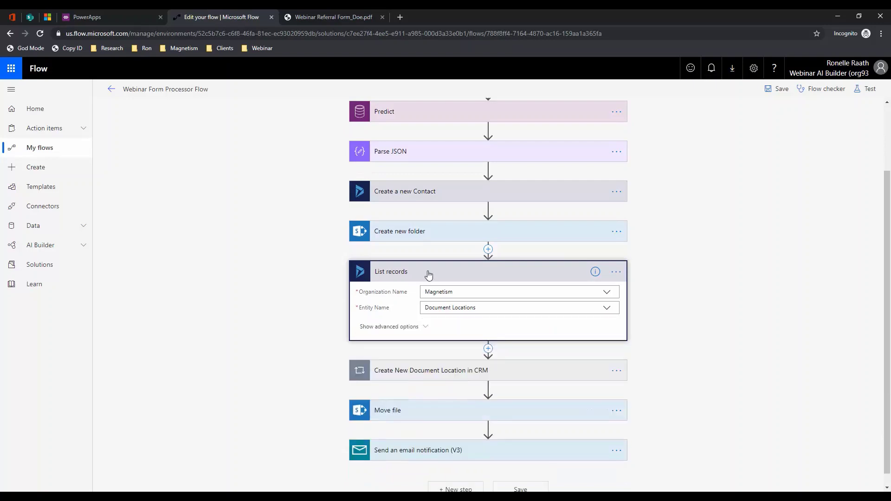
pyautogui.click(427, 274)
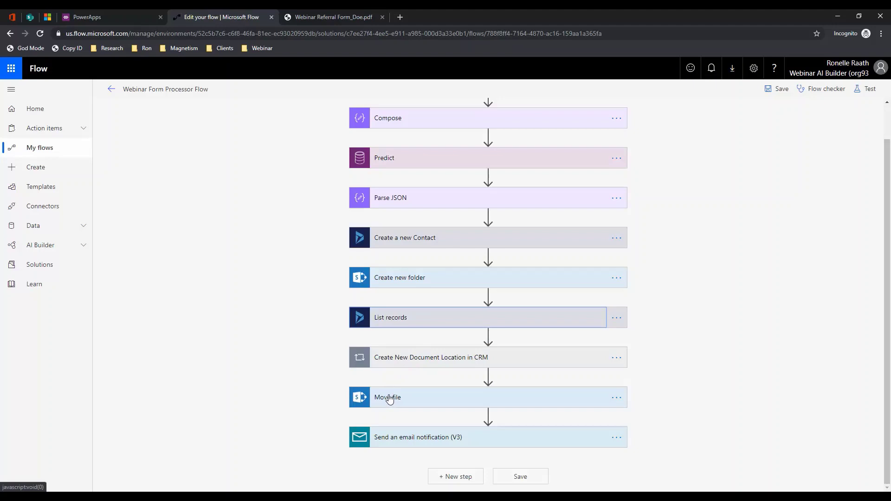
pyautogui.scroll(1, 420, 119)
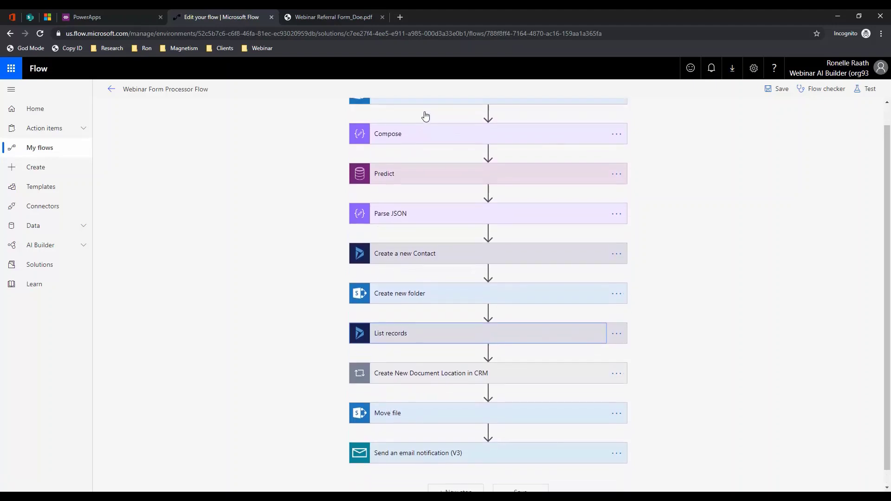
# Expand the flow's file-created trigger, Compose and Predict actions to examine their folder, inputs, model and request payload.
pyautogui.scroll(1, 426, 115)
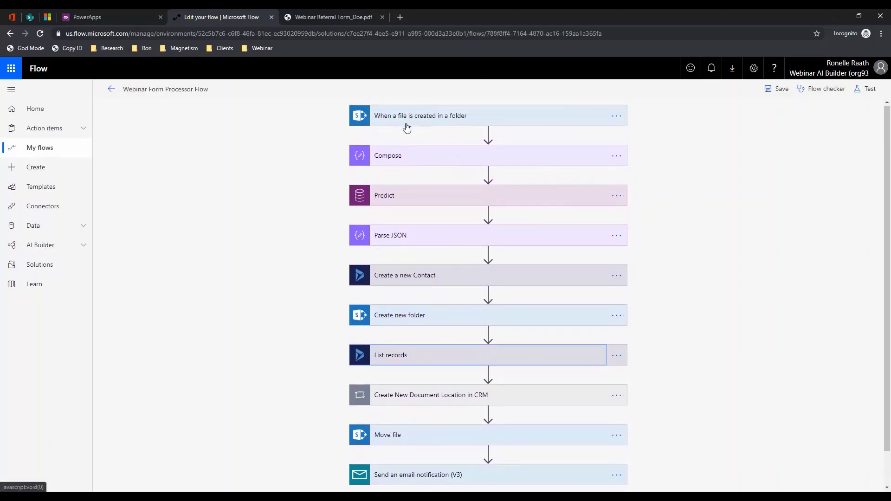
pyautogui.scroll(-2, 409, 123)
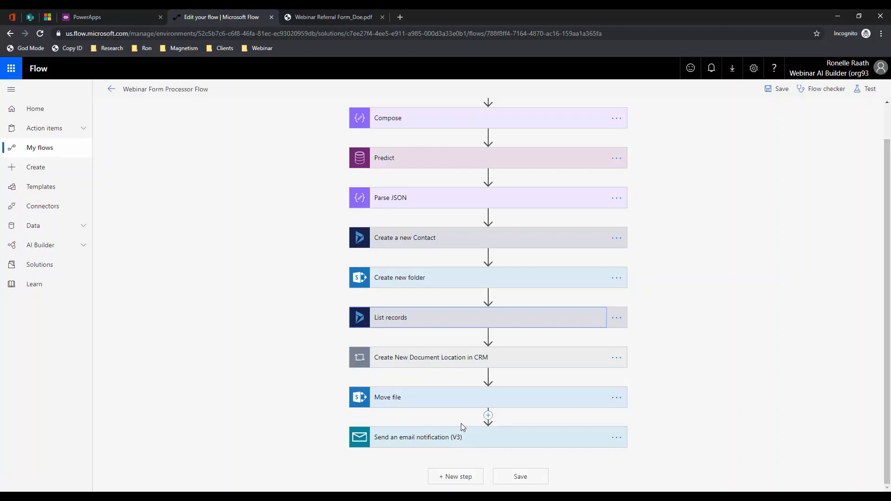
pyautogui.scroll(1, 469, 288)
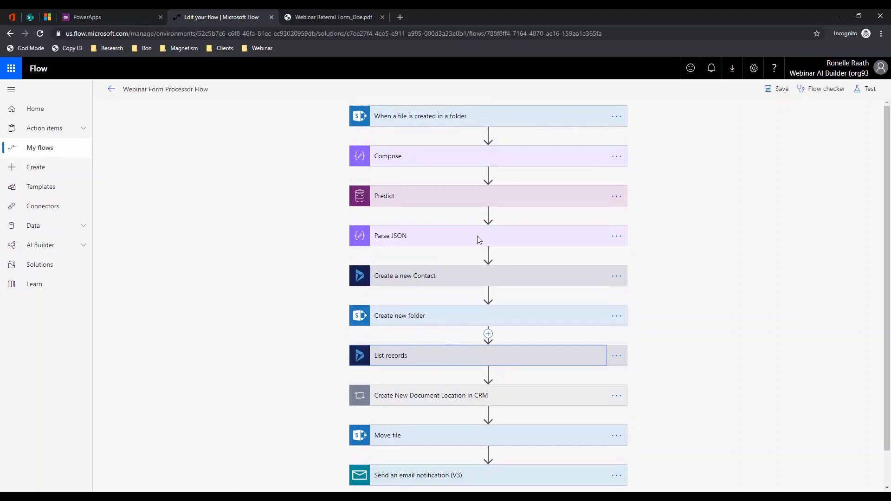
pyautogui.click(470, 116)
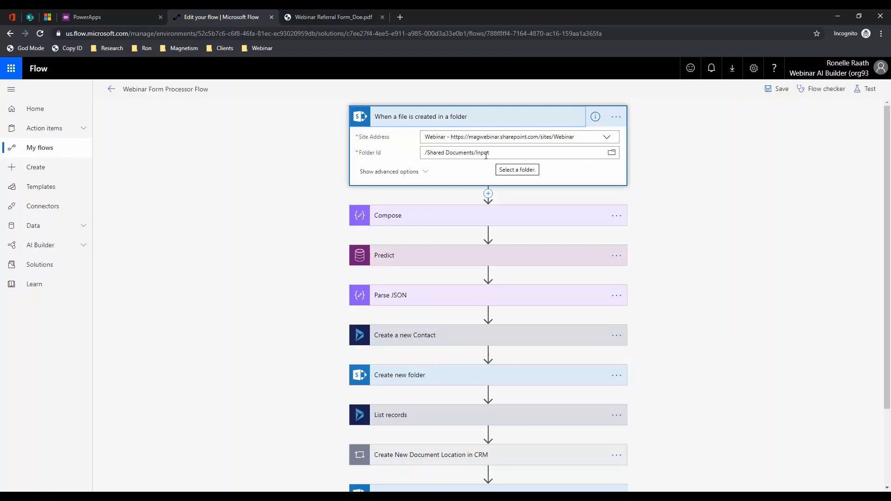
pyautogui.click(470, 217)
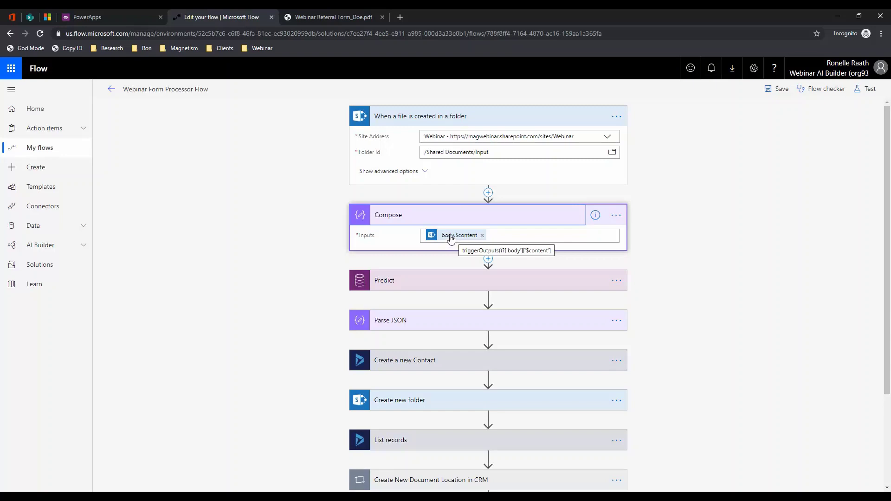
pyautogui.click(458, 285)
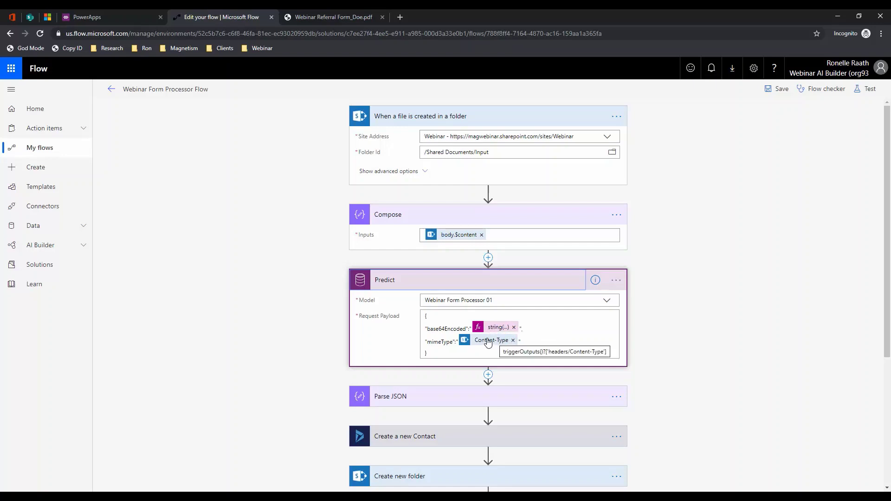
# Expand the Parse JSON action and examine its content and schema, highlighting the First Name property under labels.
pyautogui.scroll(-3, 490, 332)
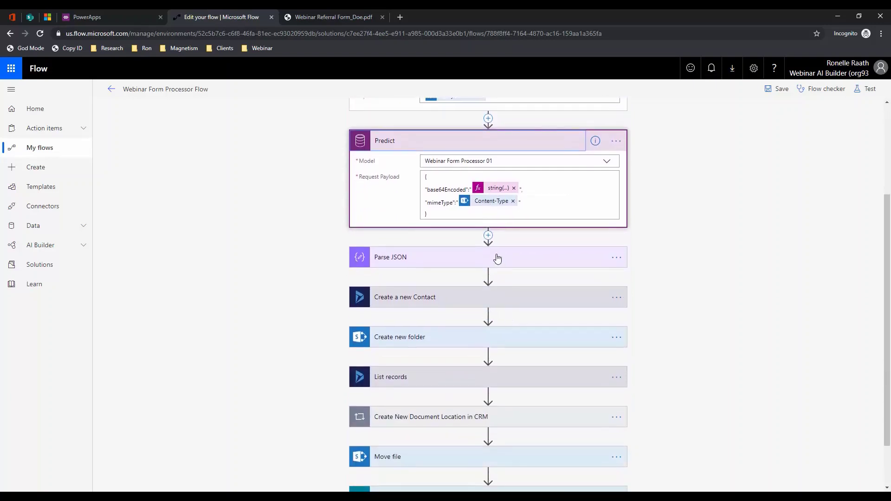
pyautogui.click(464, 258)
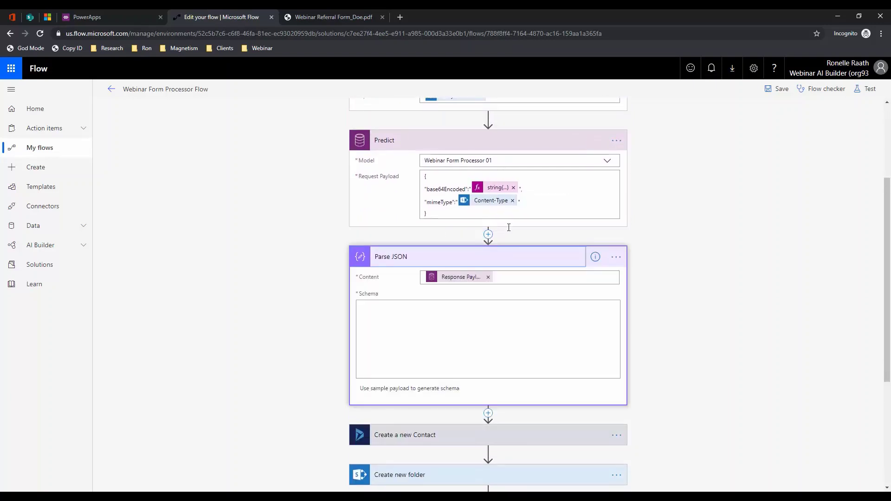
pyautogui.scroll(-1, 437, 326)
pyautogui.scroll(-1, 437, 326)
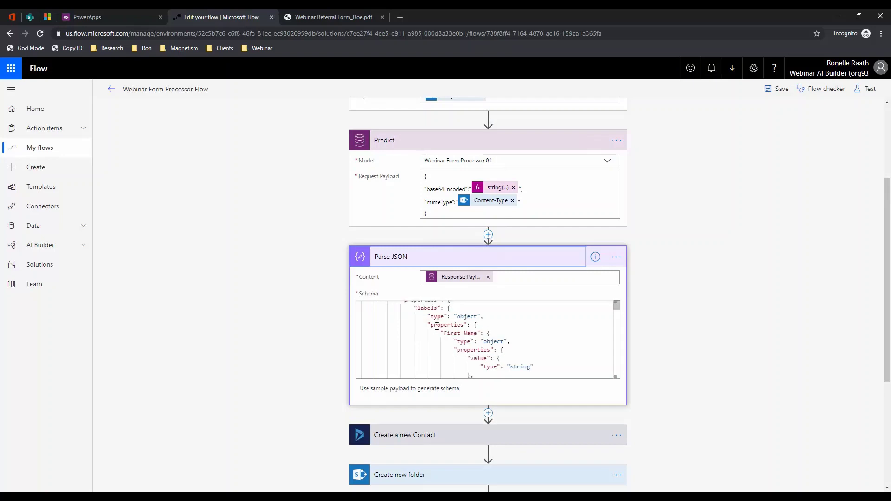
pyautogui.moveTo(443, 332); pyautogui.dragTo(478, 333)
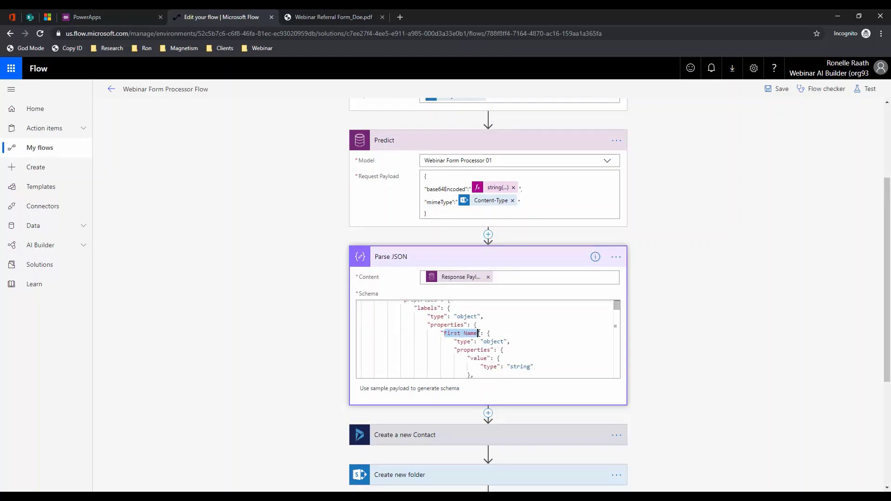
pyautogui.scroll(1, 475, 331)
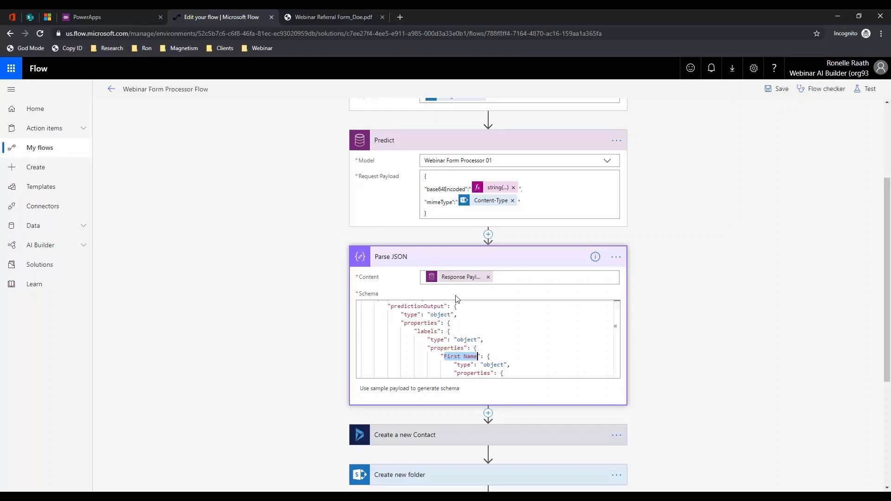
pyautogui.scroll(-1, 478, 357)
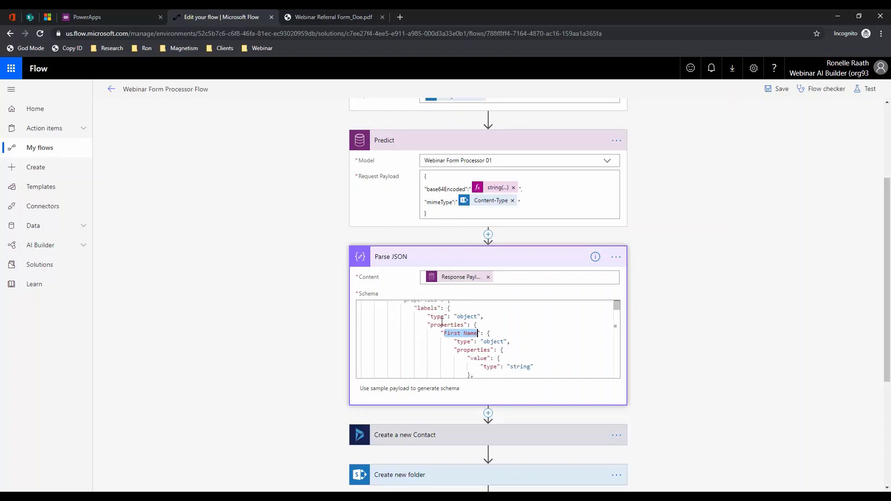
# Expand the Create a new Contact action and examine how the parsed values map to the name, email and mobile phone fields.
pyautogui.click(457, 443)
pyautogui.scroll(-4, 292, 386)
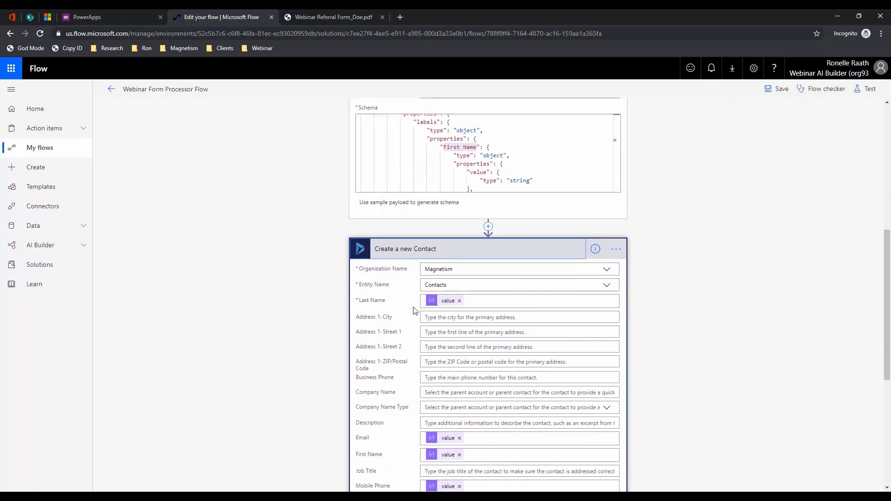
pyautogui.scroll(-2, 402, 319)
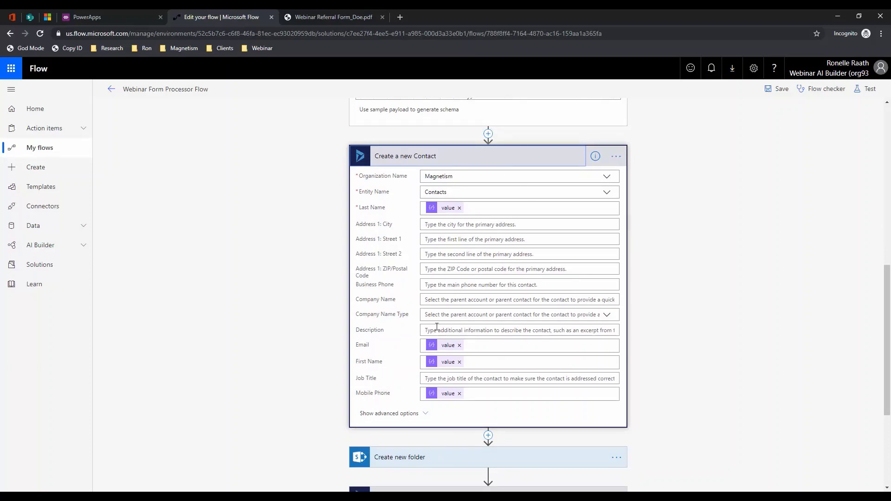
pyautogui.scroll(-2, 404, 383)
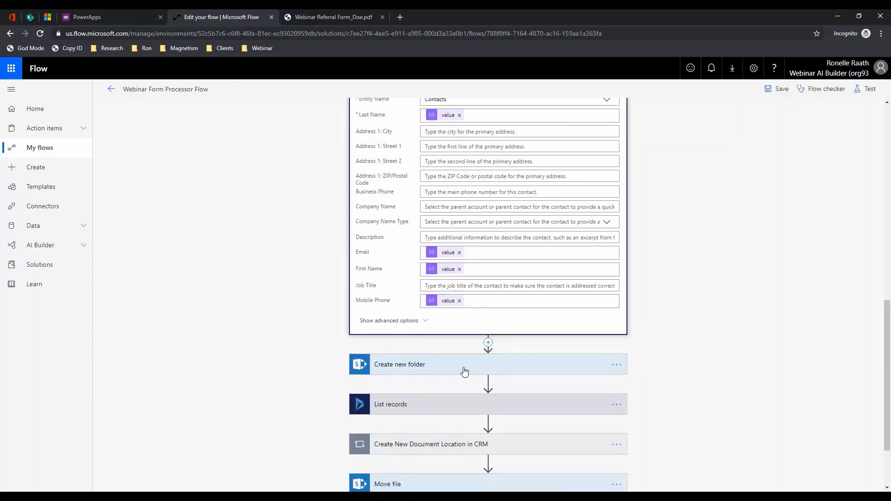
# Expand the Create new folder action and examine its site address, library and the expressions forming the folder path.
pyautogui.click(454, 365)
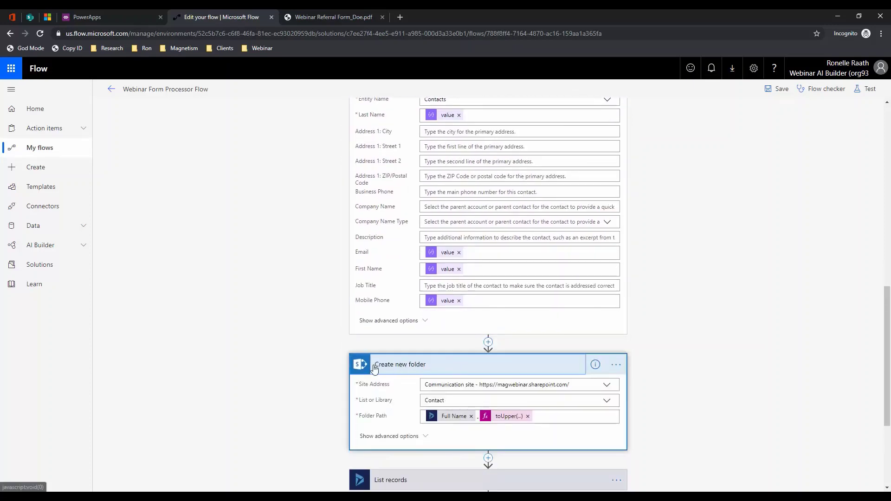
pyautogui.scroll(-1, 376, 369)
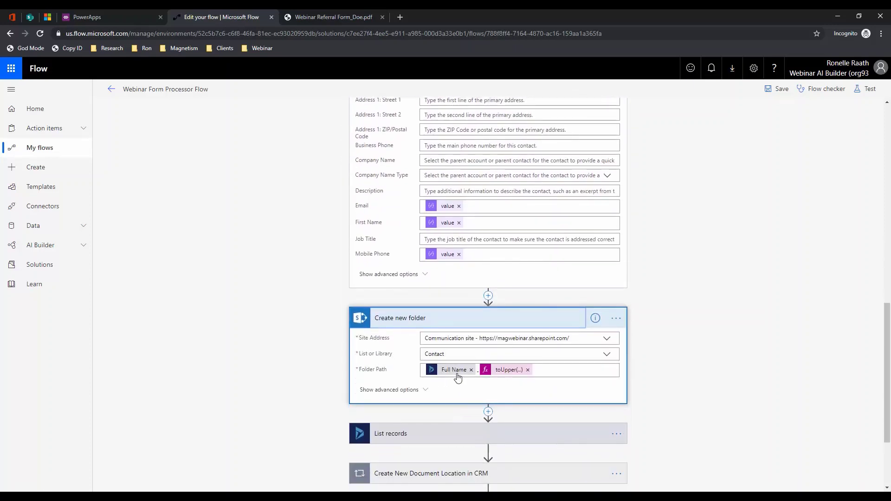
pyautogui.moveTo(458, 371)
pyautogui.moveTo(513, 372)
pyautogui.scroll(-1, 448, 383)
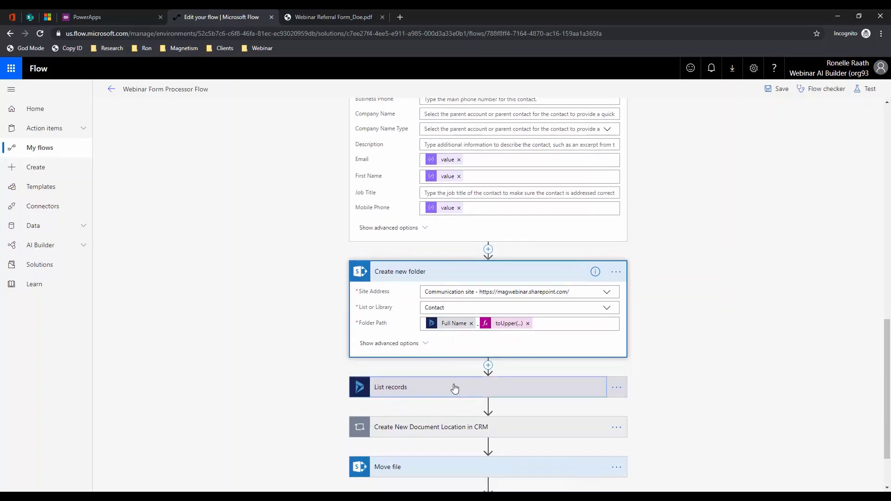
# Expand the List records action and the Create New Document Location in CRM loop to examine their settings.
pyautogui.click(451, 386)
pyautogui.scroll(-1, 451, 385)
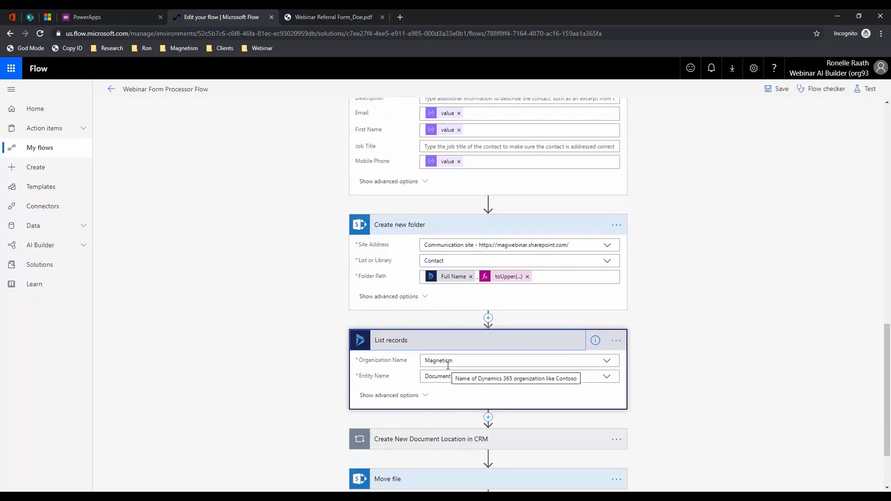
pyautogui.click(451, 441)
pyautogui.scroll(-2, 451, 442)
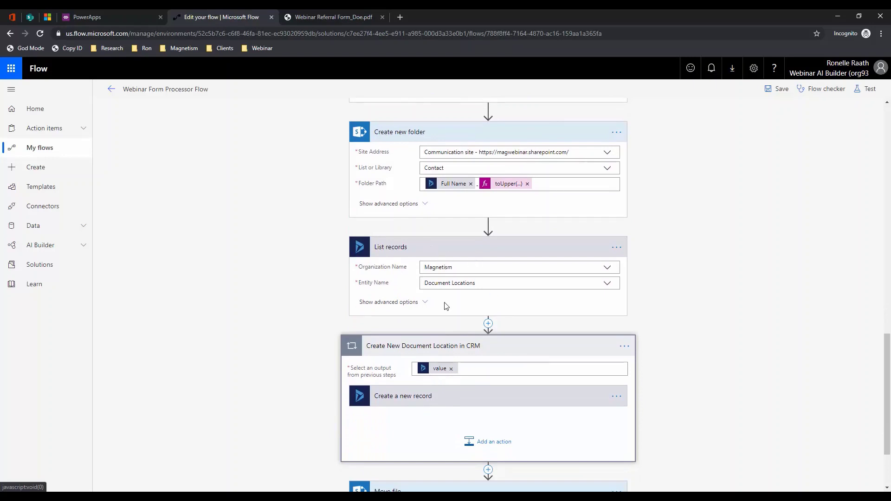
# Expand the Move file action and examine its source file, destination site, destination folder and handling of existing files.
pyautogui.scroll(-2, 413, 378)
pyautogui.click(431, 396)
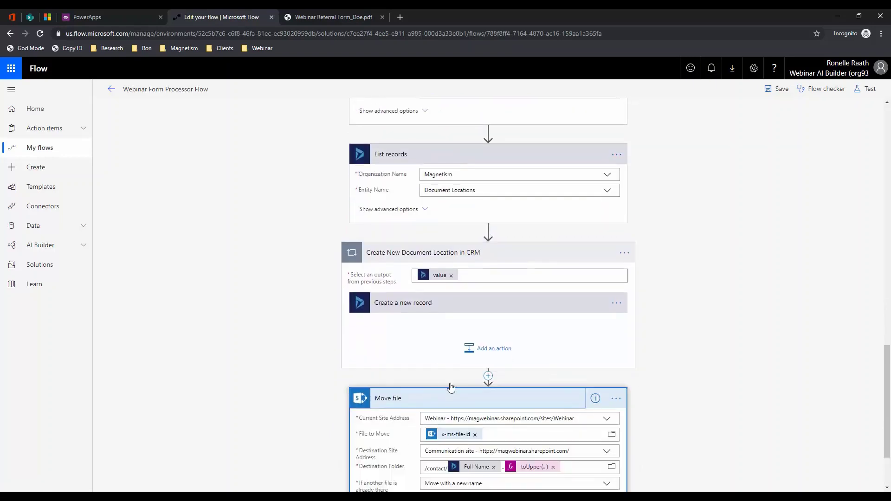
pyautogui.scroll(-2, 402, 458)
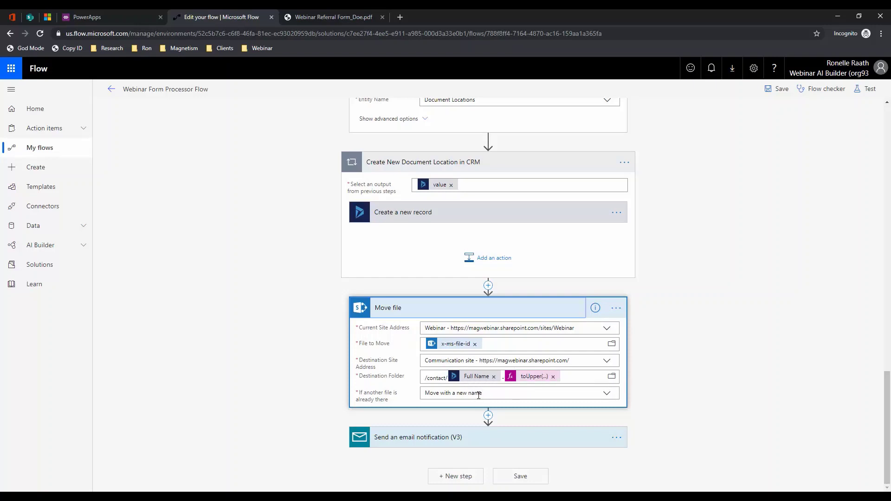
# Expand the Send an email notification (V3) action, examine its recipient, subject and body, and return towards the flow's beginning.
pyautogui.click(439, 438)
pyautogui.scroll(-2, 308, 412)
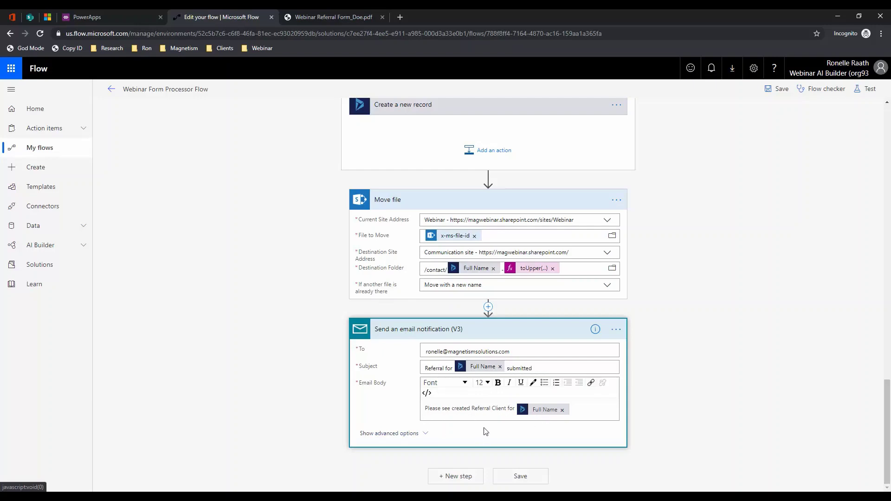
pyautogui.scroll(15, 312, 384)
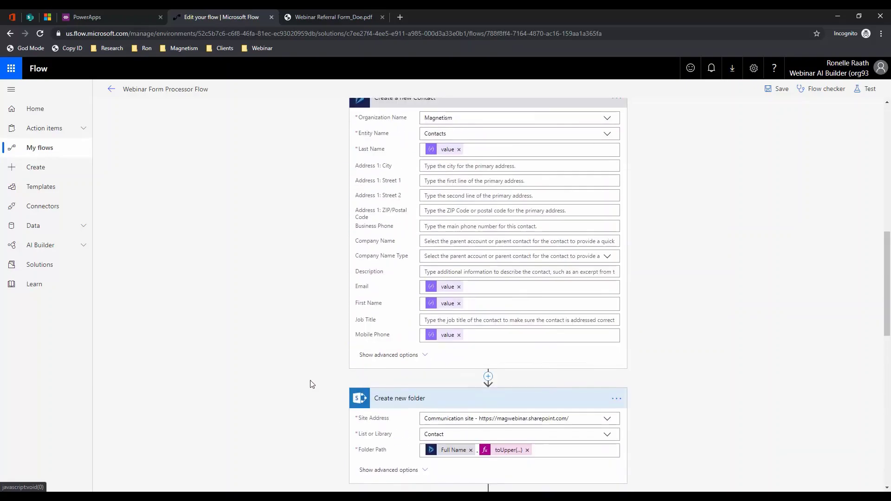
pyautogui.scroll(15, 312, 384)
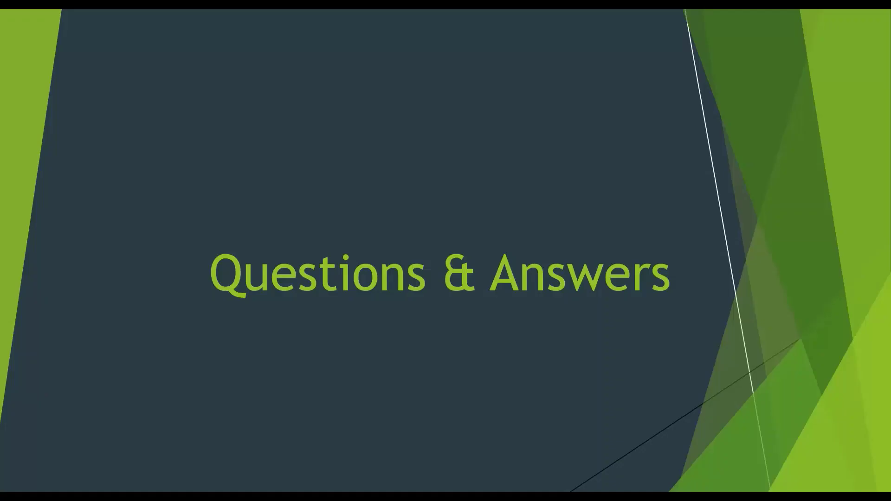